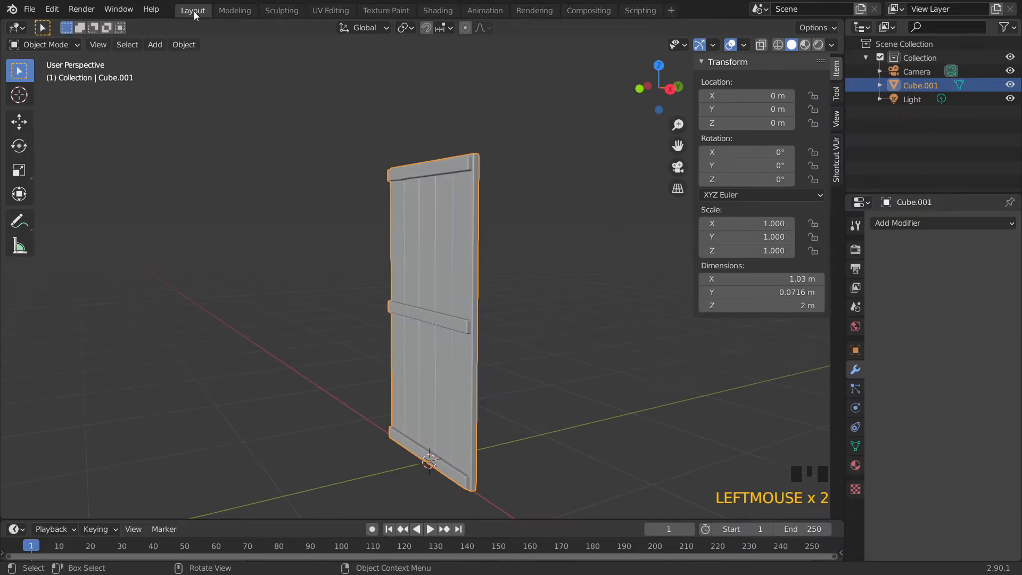
Add a UV sphere mesh to the scene beside the door
{"action": "middle_click_drag", "start_coordinate": [552, 289], "coordinate": [406, 296]}
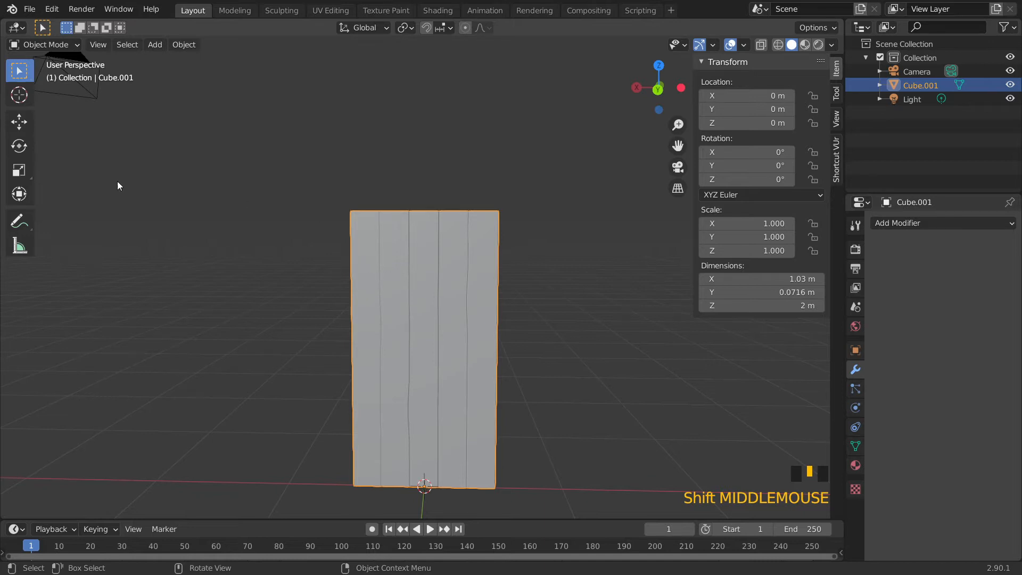
{"action": "right_click", "coordinate": [365, 228], "text": "shift"}
{"action": "middle_click_drag", "start_coordinate": [366, 227], "coordinate": [399, 269]}
{"action": "scroll", "coordinate": [399, 270], "scroll_direction": "up", "scroll_amount": 2}
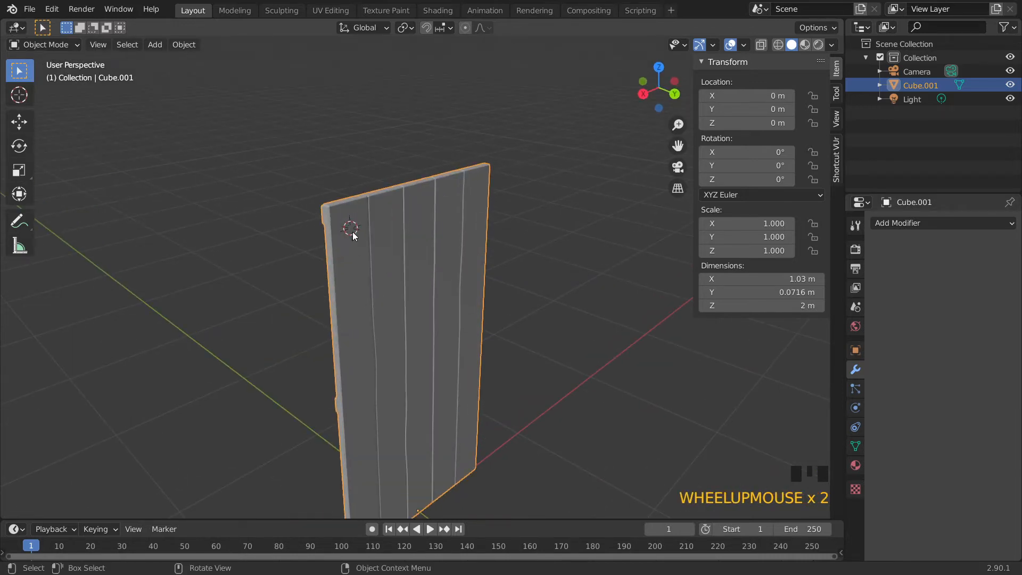
{"action": "left_click", "coordinate": [184, 45]}
{"action": "mouse_move", "coordinate": [195, 62]}
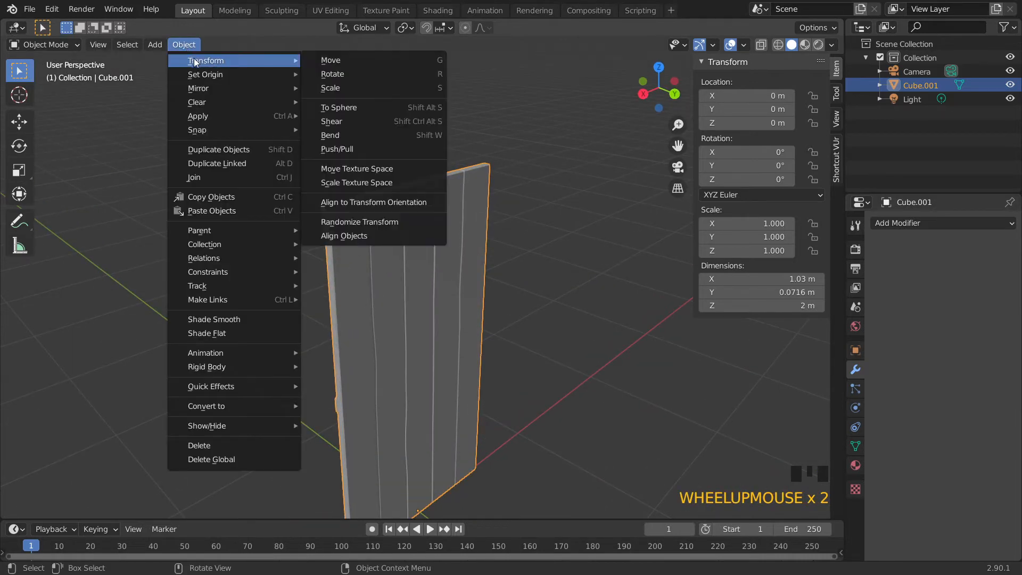
{"action": "mouse_move", "coordinate": [155, 44]}
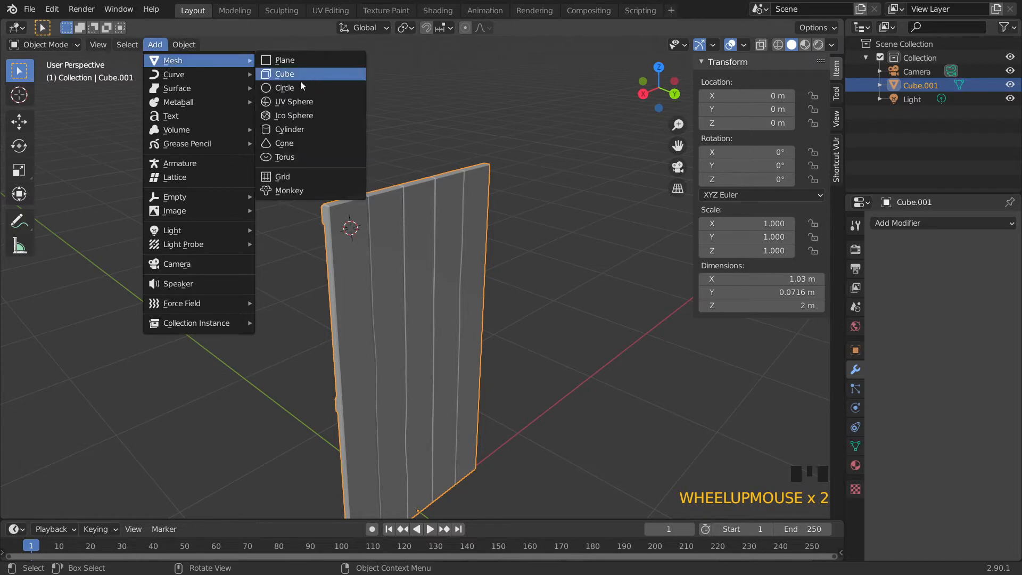
{"action": "left_click", "coordinate": [298, 101]}
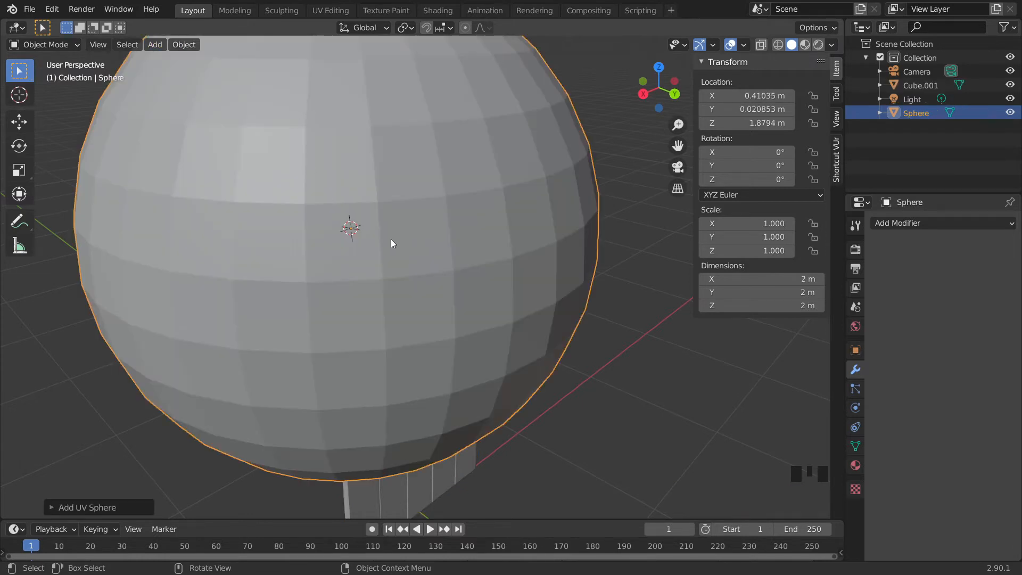
Rotate the sphere 90° about the X axis
{"action": "scroll", "coordinate": [384, 234], "scroll_direction": "down", "scroll_amount": 3}
{"action": "middle_click_drag", "start_coordinate": [382, 240], "coordinate": [446, 218]}
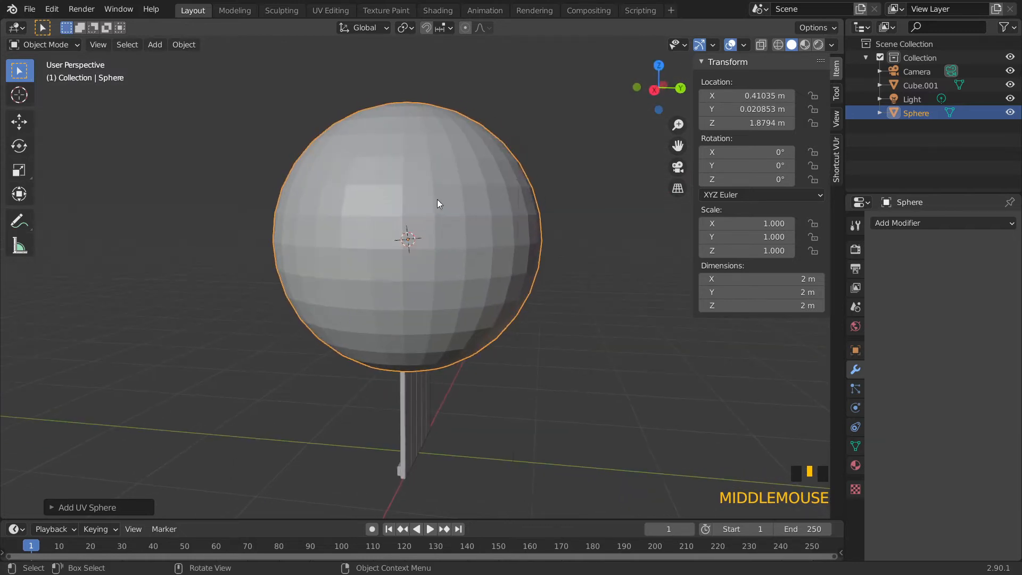
{"action": "key", "text": "r"}
{"action": "type", "text": "x"}
{"action": "type", "text": "90"}
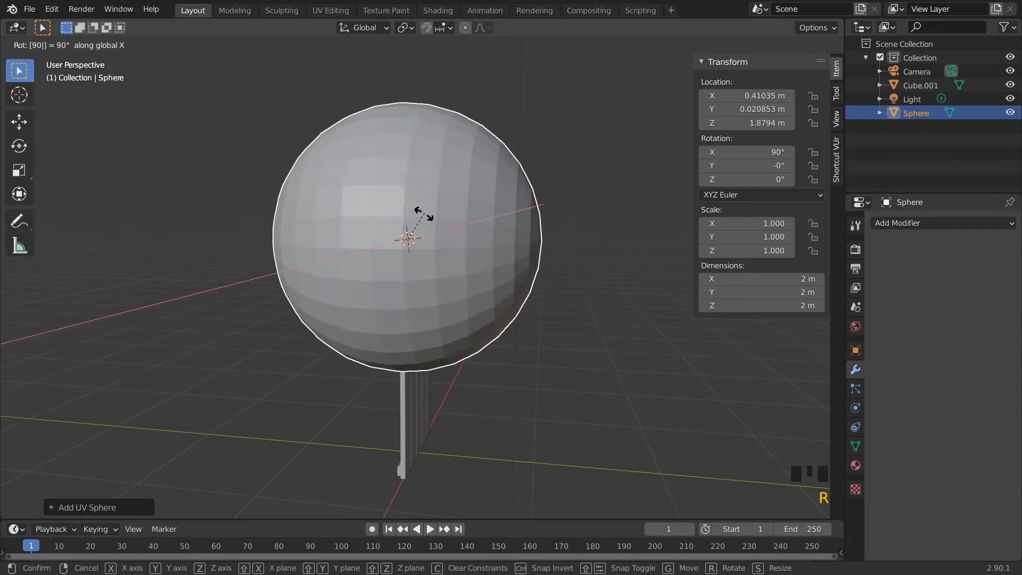
{"action": "key", "text": "Return"}
Scale the sphere down uniformly to about 0.011 so it becomes a small nail head on the door
{"action": "middle_click_drag", "start_coordinate": [424, 213], "coordinate": [470, 265]}
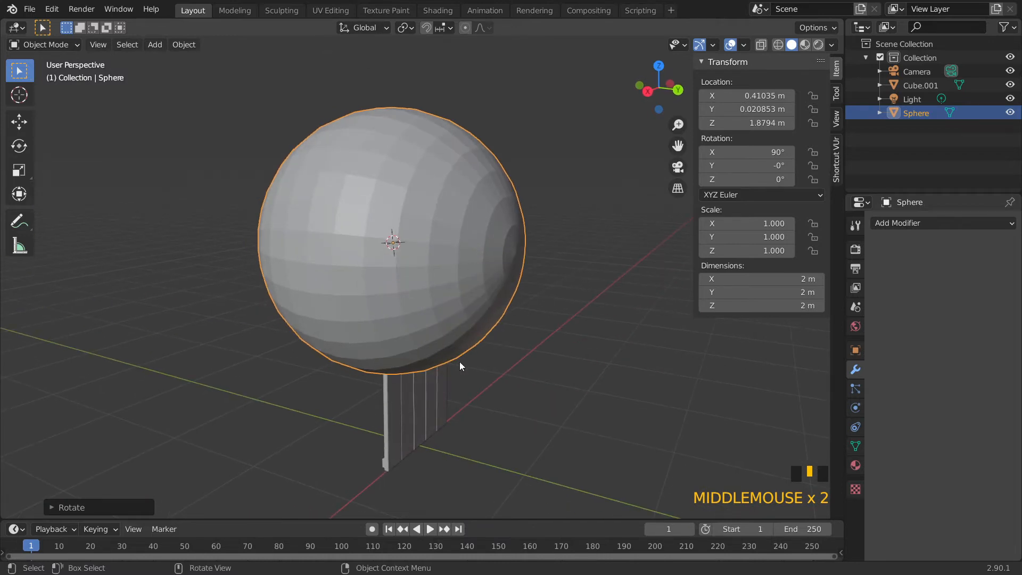
{"action": "middle_click_drag", "start_coordinate": [611, 369], "coordinate": [568, 364]}
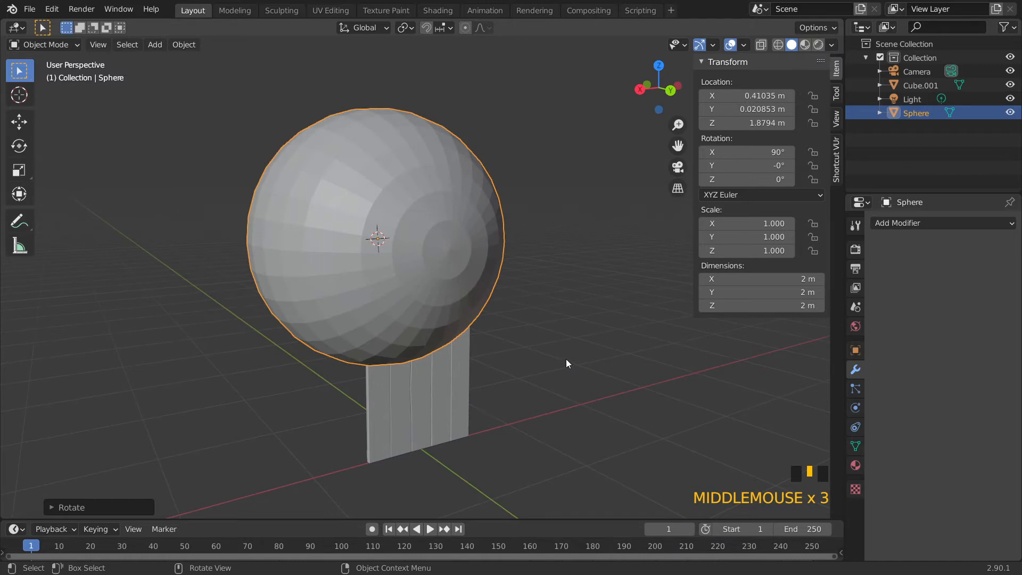
{"action": "key", "text": "s"}
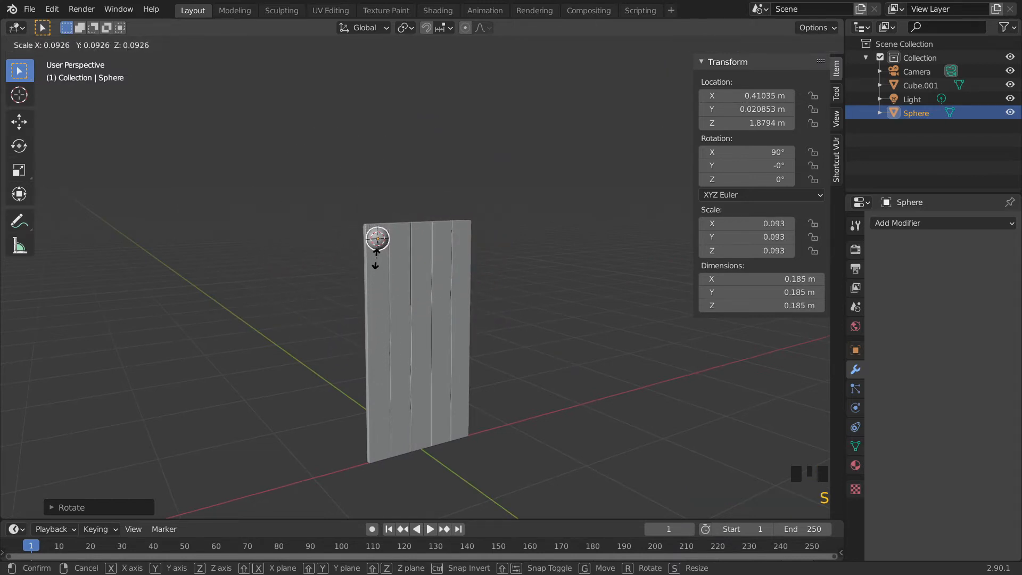
{"action": "left_click", "coordinate": [377, 247]}
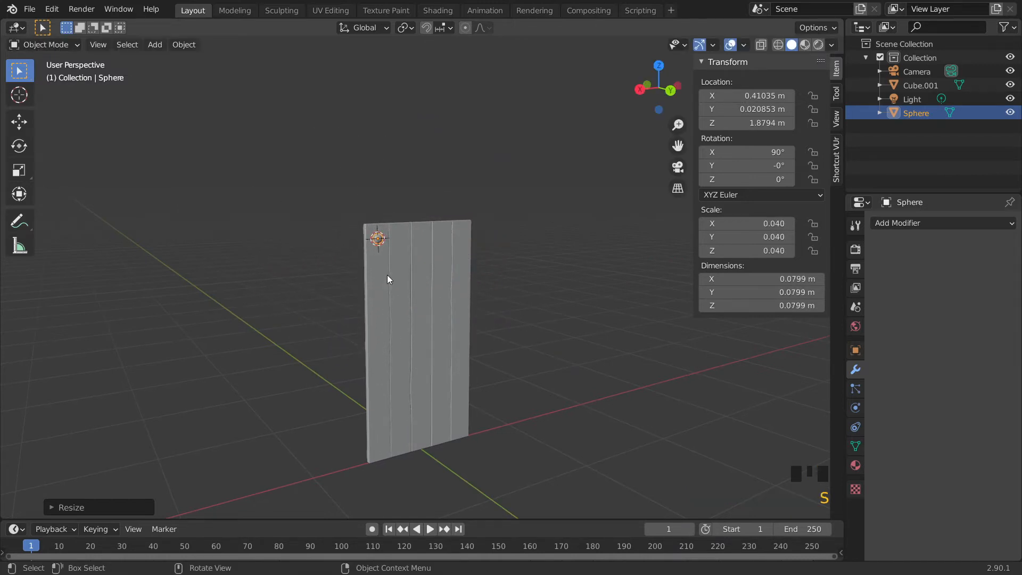
{"action": "key", "text": "KP_Decimal"}
{"action": "scroll", "coordinate": [385, 276], "scroll_direction": "down", "scroll_amount": 7}
{"action": "middle_click_drag", "start_coordinate": [384, 285], "coordinate": [450, 325]}
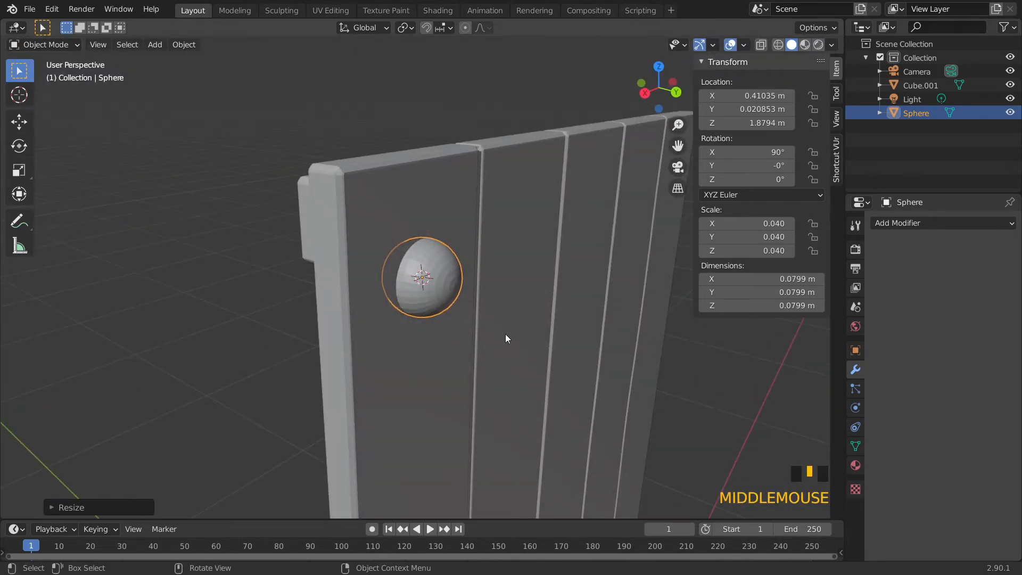
{"action": "key", "text": "s"}
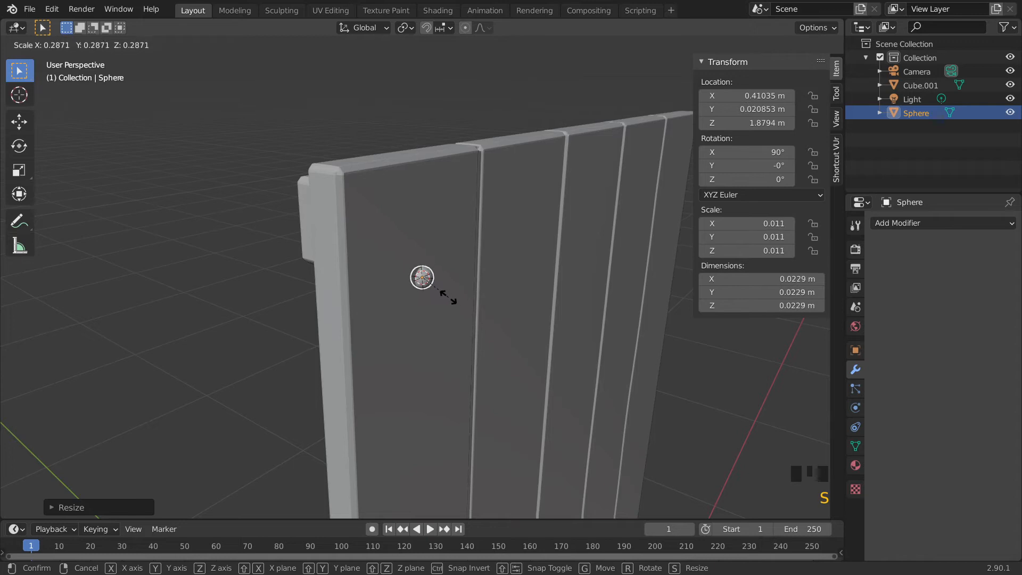
{"action": "left_click", "coordinate": [446, 296]}
Flatten the sphere along the global Y axis to about 0.014 m thick
{"action": "scroll", "coordinate": [446, 303], "scroll_direction": "up", "scroll_amount": 4}
{"action": "middle_click_drag", "start_coordinate": [446, 302], "coordinate": [490, 283]}
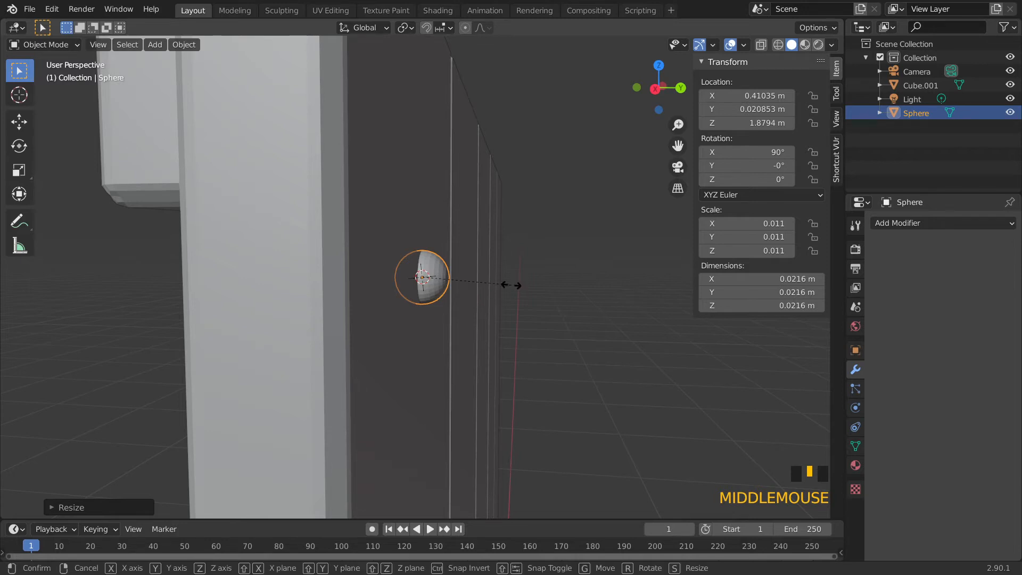
{"action": "key", "text": "s"}
{"action": "key", "text": "y"}
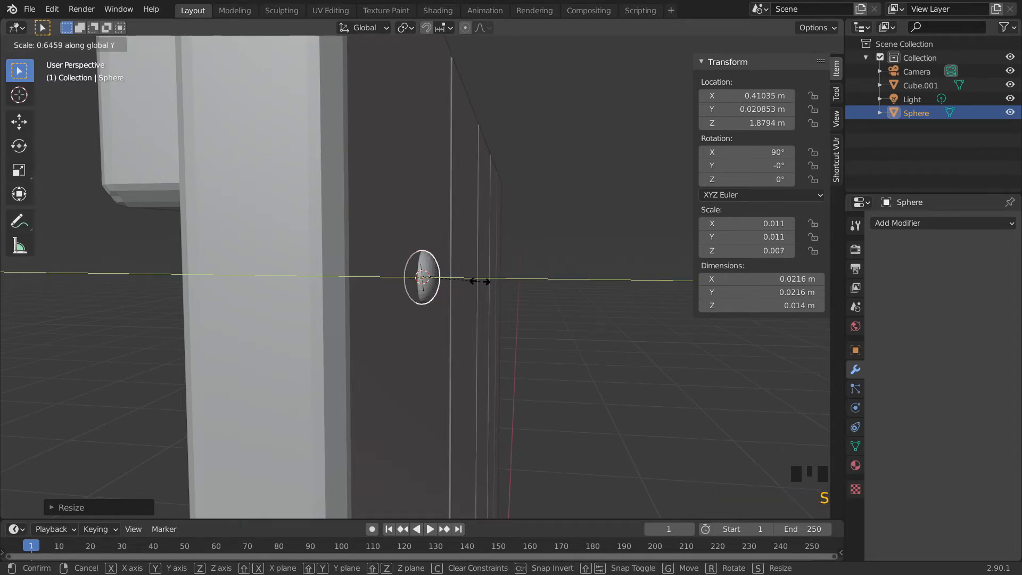
{"action": "left_click", "coordinate": [507, 288]}
Move the flattened sphere slightly along the Y axis so it sits on the door's surface
{"action": "middle_click_drag", "start_coordinate": [507, 288], "coordinate": [398, 314]}
{"action": "scroll", "coordinate": [421, 291], "scroll_direction": "up", "scroll_amount": 2}
{"action": "scroll", "coordinate": [421, 292], "scroll_direction": "down", "scroll_amount": 5}
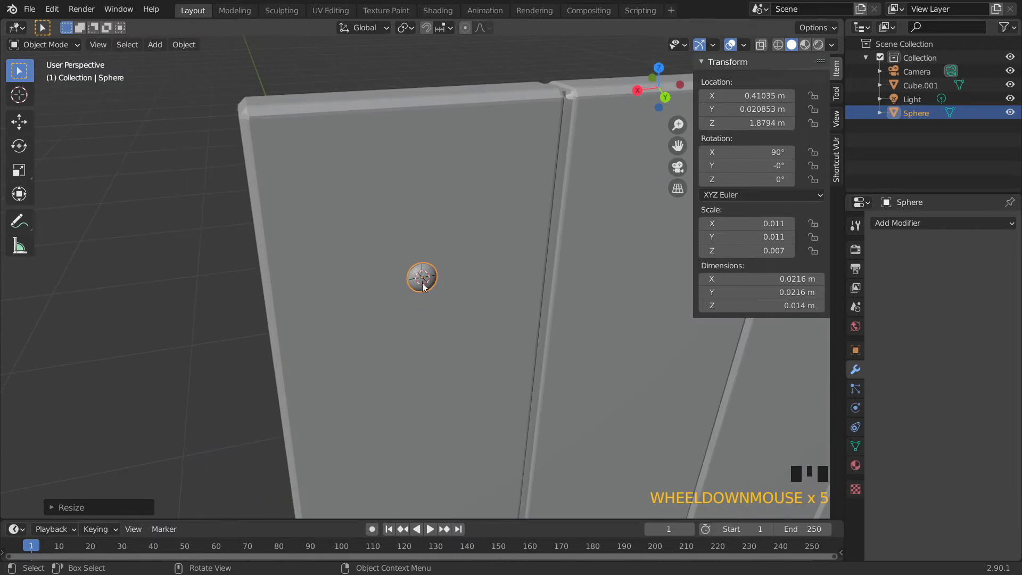
{"action": "scroll", "coordinate": [424, 287], "scroll_direction": "up", "scroll_amount": 2}
{"action": "middle_click_drag", "start_coordinate": [423, 287], "coordinate": [477, 299]}
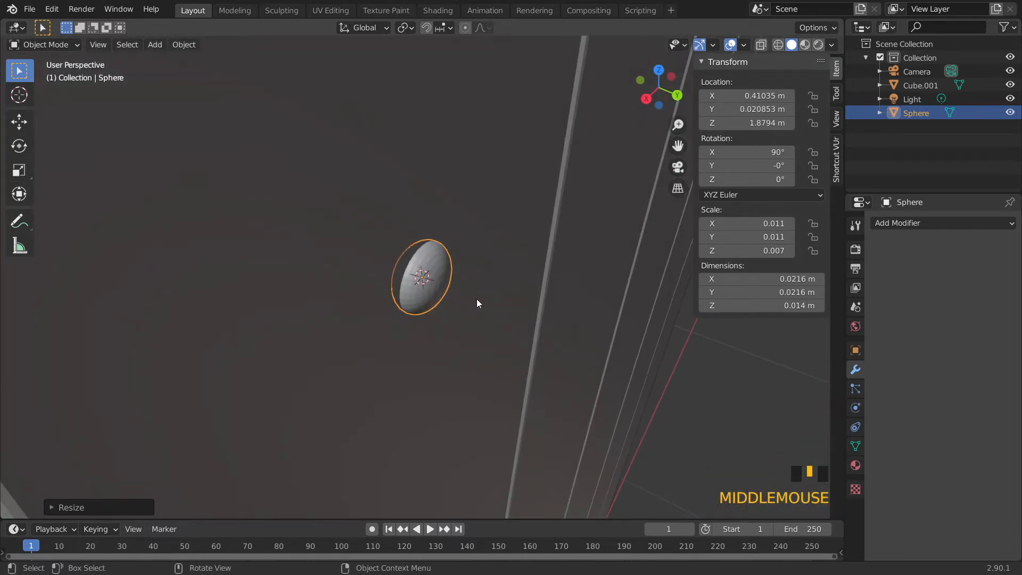
{"action": "key", "text": "g"}
{"action": "key", "text": "y"}
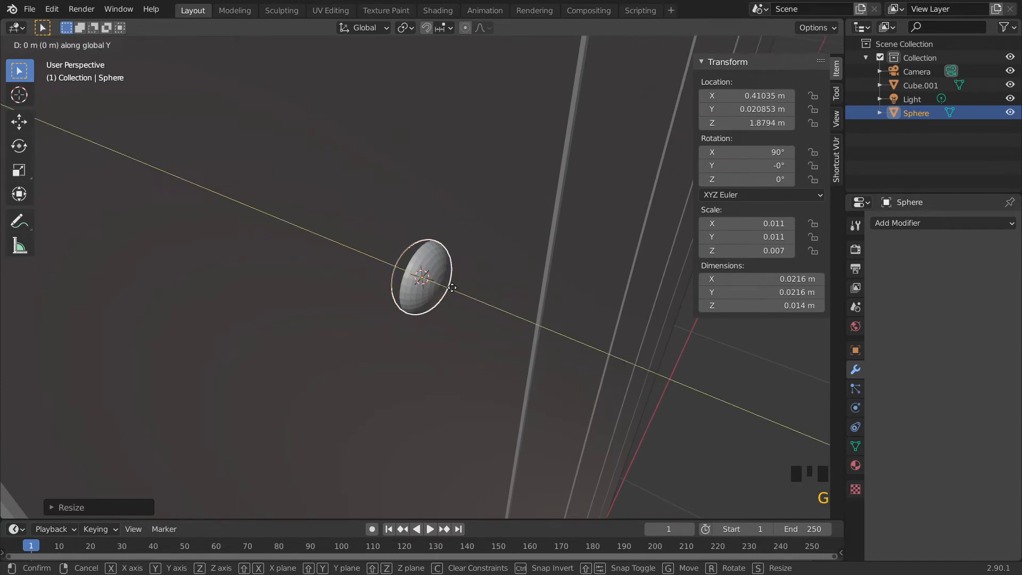
{"action": "left_click", "coordinate": [458, 288]}
Turn on X-ray and move the sphere, with Y locked, near the upper-left corner of the first plank
{"action": "middle_click_drag", "start_coordinate": [458, 288], "coordinate": [502, 244]}
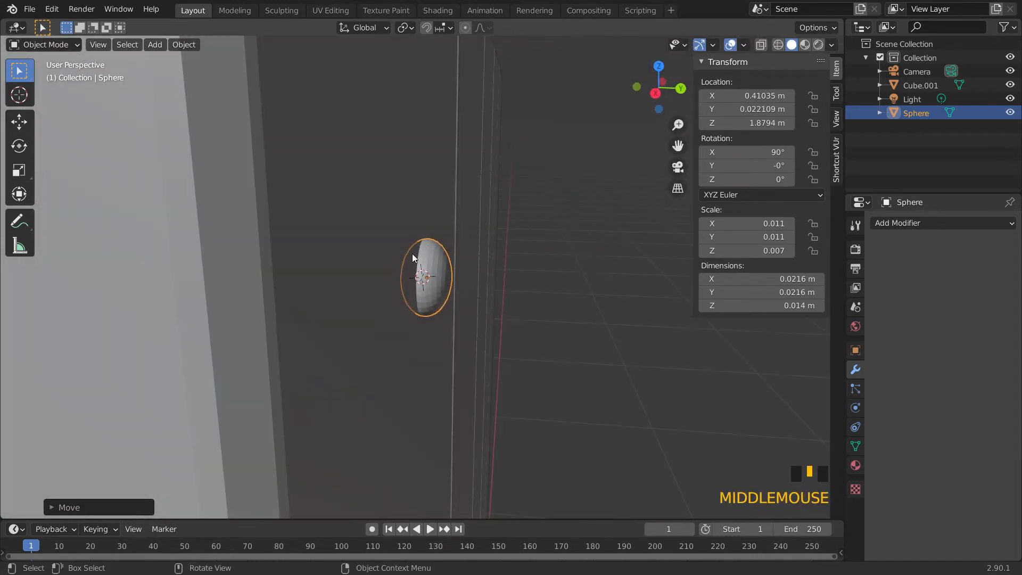
{"action": "middle_click_drag", "start_coordinate": [407, 296], "coordinate": [351, 295]}
{"action": "scroll", "coordinate": [351, 295], "scroll_direction": "down", "scroll_amount": 2}
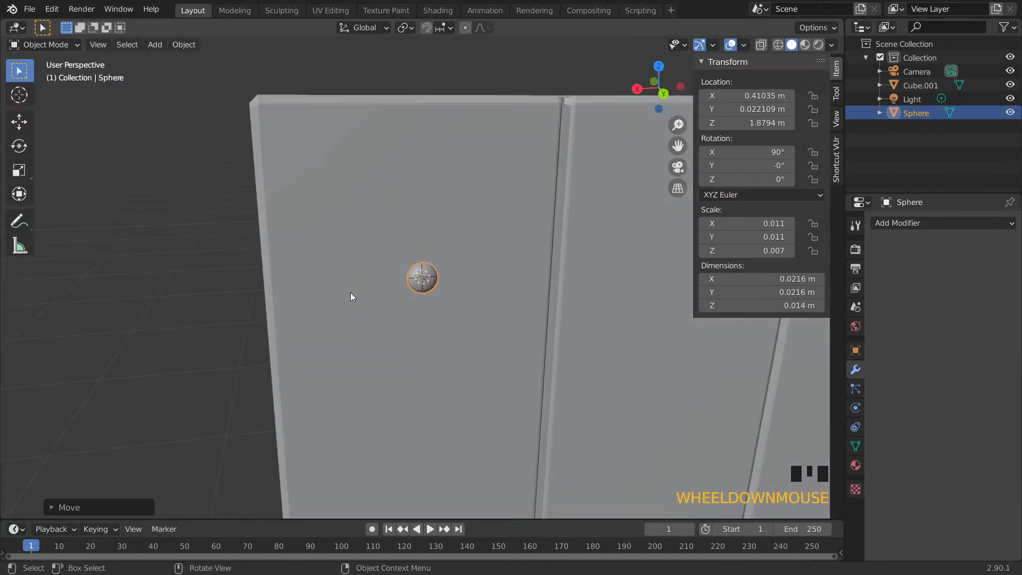
{"action": "middle_click_drag", "start_coordinate": [364, 259], "coordinate": [370, 259]}
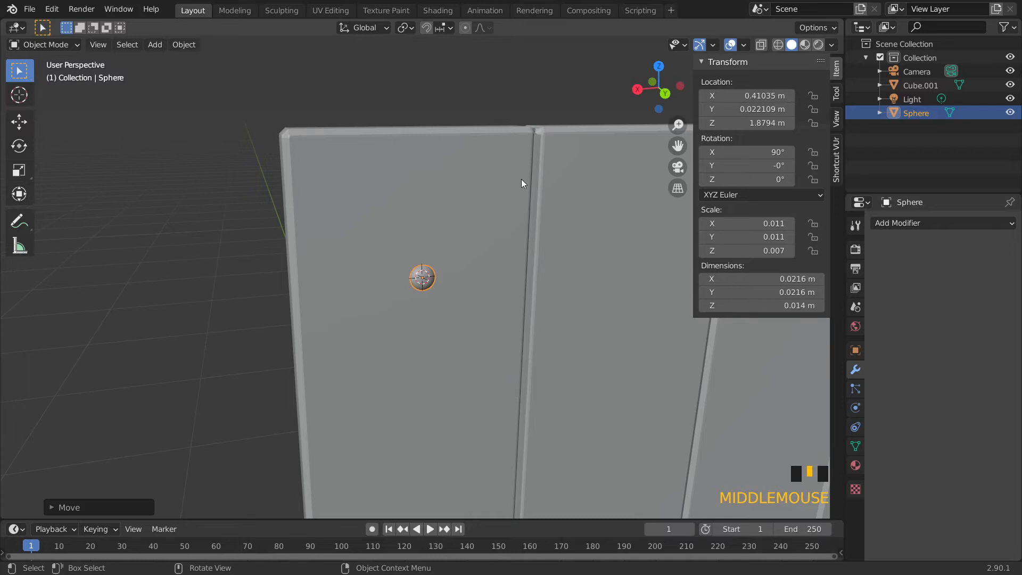
{"action": "left_click", "coordinate": [762, 45]}
{"action": "left_click", "coordinate": [764, 47]}
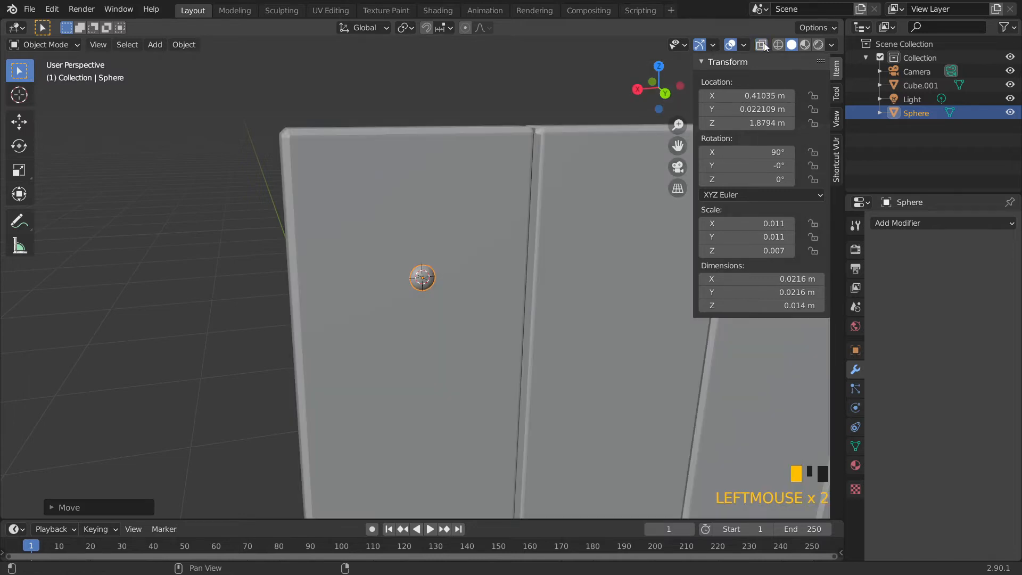
{"action": "key", "text": "alt+z"}
{"action": "mouse_move", "coordinate": [405, 293]}
{"action": "middle_mouse_down"}
{"action": "mouse_move", "coordinate": [401, 301]}
{"action": "mouse_move", "coordinate": [402, 292]}
{"action": "middle_mouse_up"}
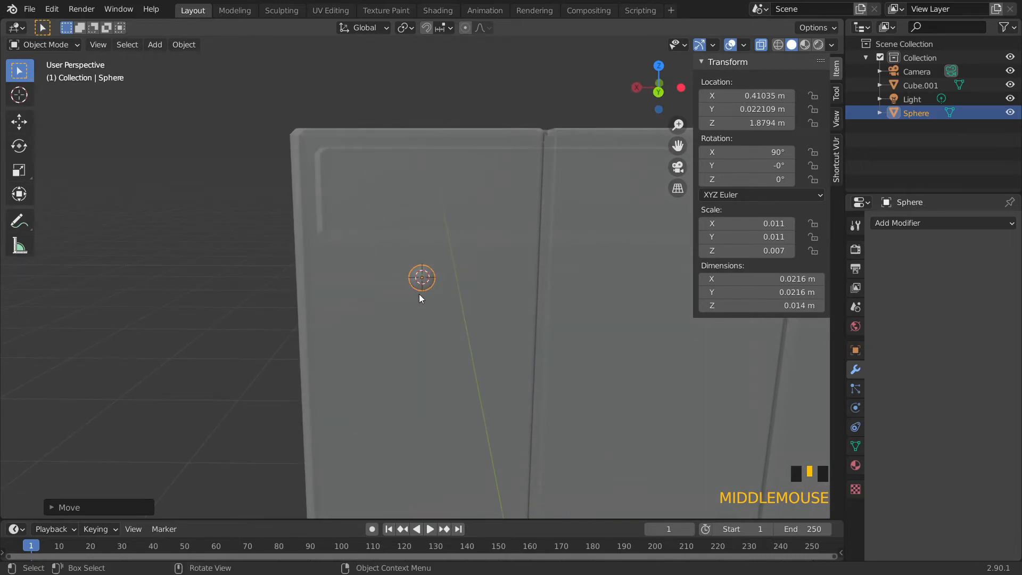
{"action": "key", "text": "g"}
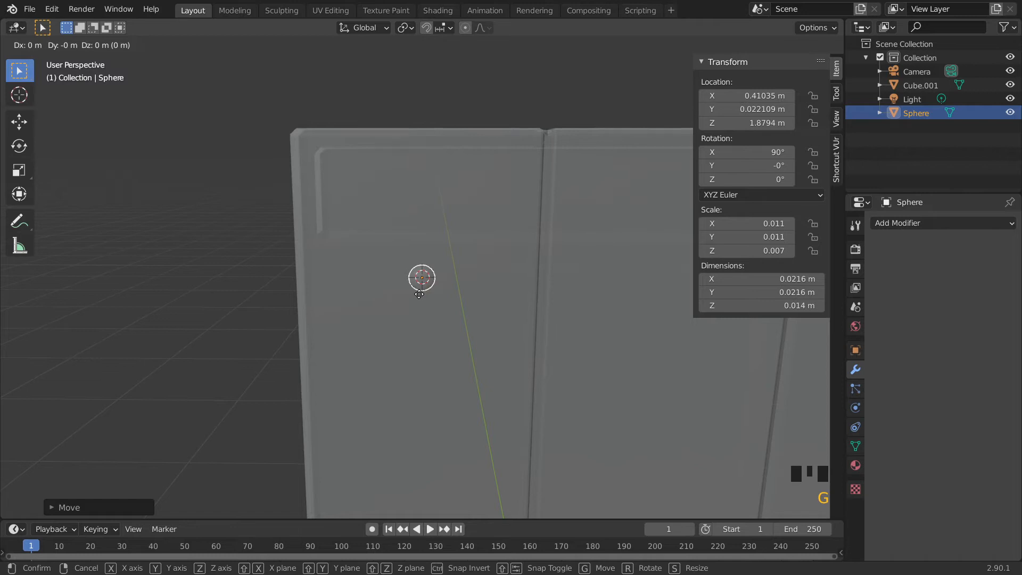
{"action": "key", "text": "shift+y"}
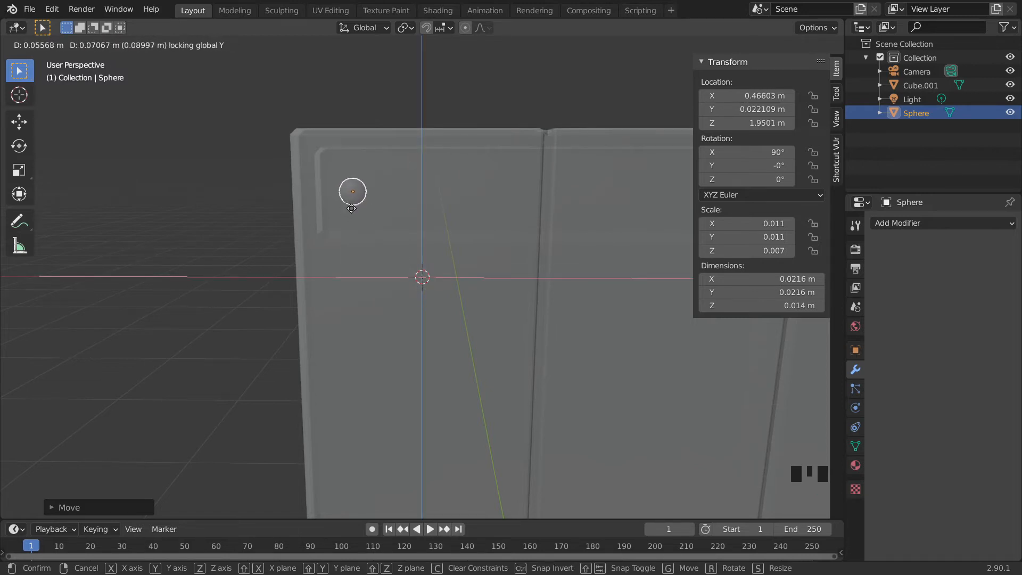
{"action": "left_click", "coordinate": [366, 208]}
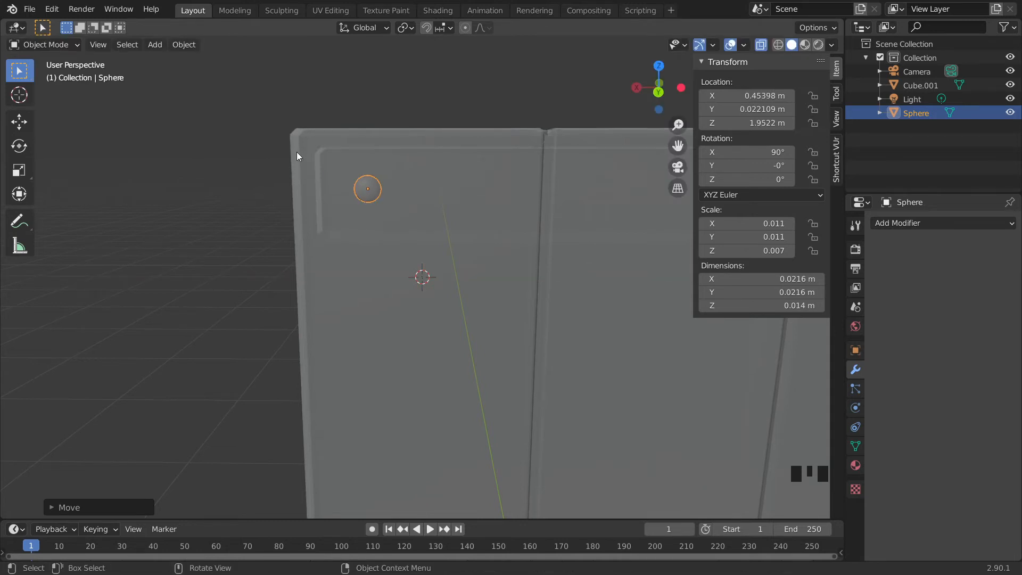
{"action": "left_click", "coordinate": [184, 45]}
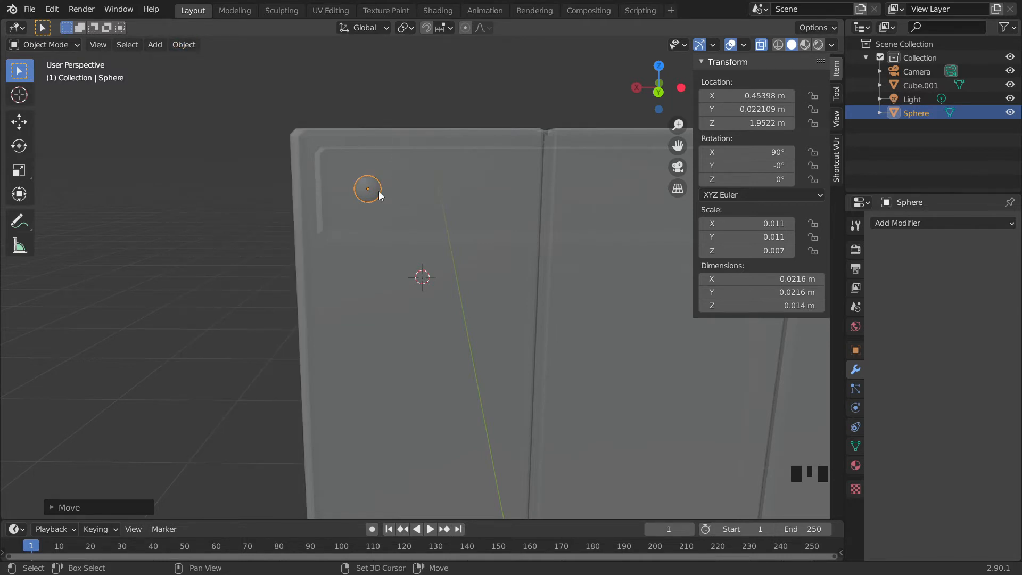
{"action": "key", "text": "shift+d"}
{"action": "key", "text": "x"}
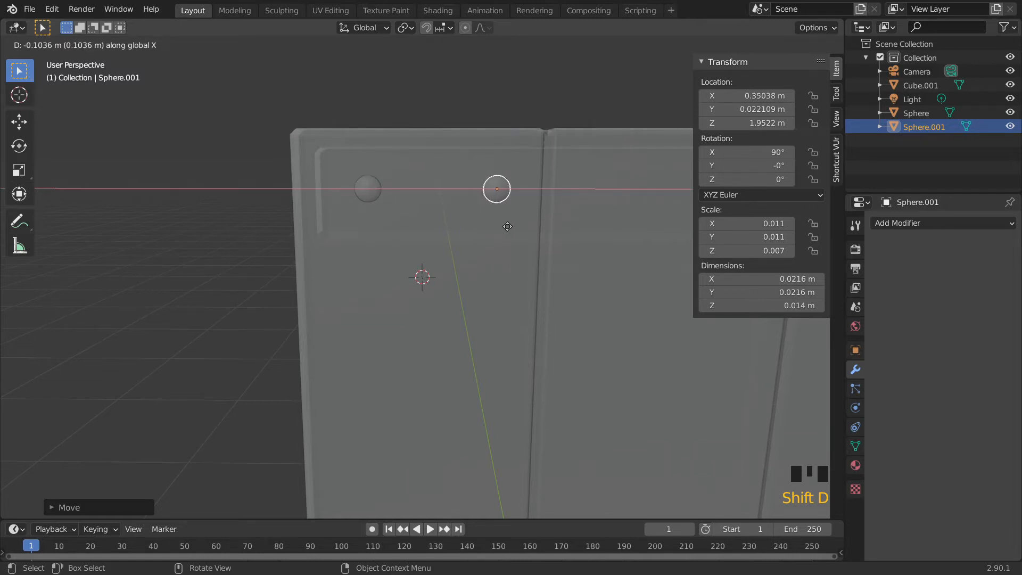
{"action": "left_click", "coordinate": [507, 226]}
{"action": "middle_click_drag", "start_coordinate": [507, 225], "coordinate": [427, 275]}
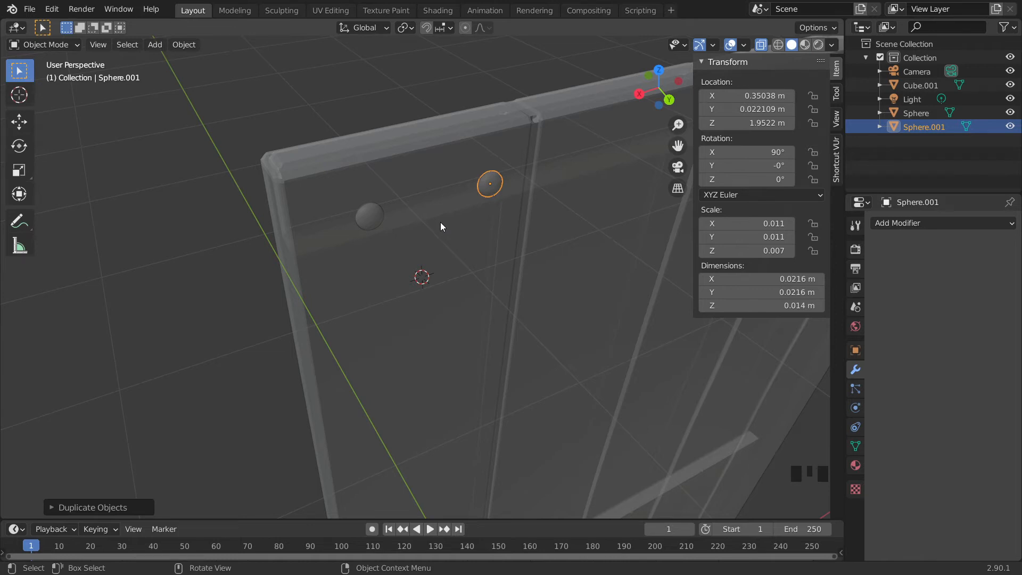
{"action": "key", "text": "Delete"}
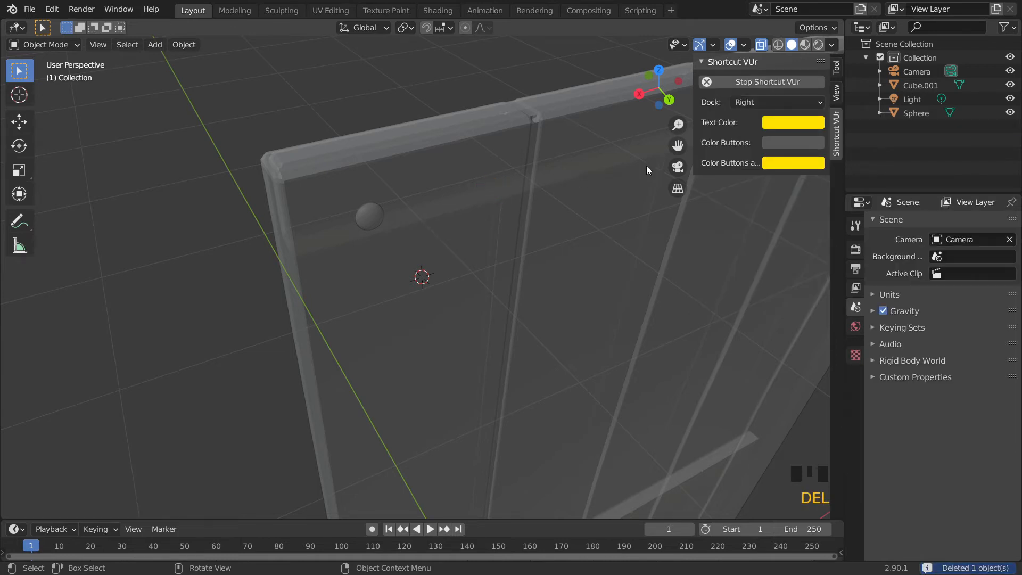
Turn off X-ray, select the nail-head sphere and add an Array modifier to it
{"action": "key", "text": "n"}
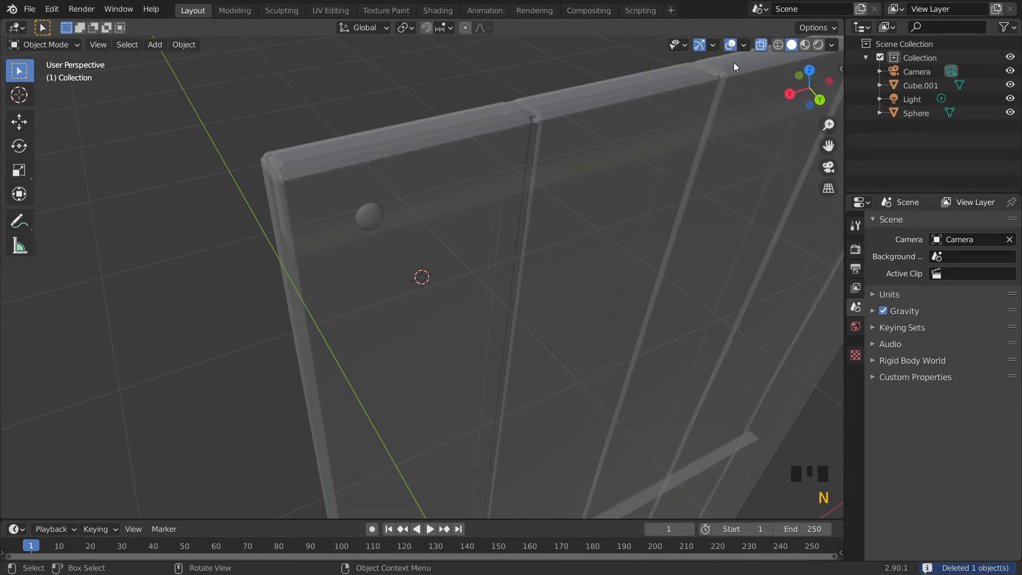
{"action": "left_click", "coordinate": [762, 44]}
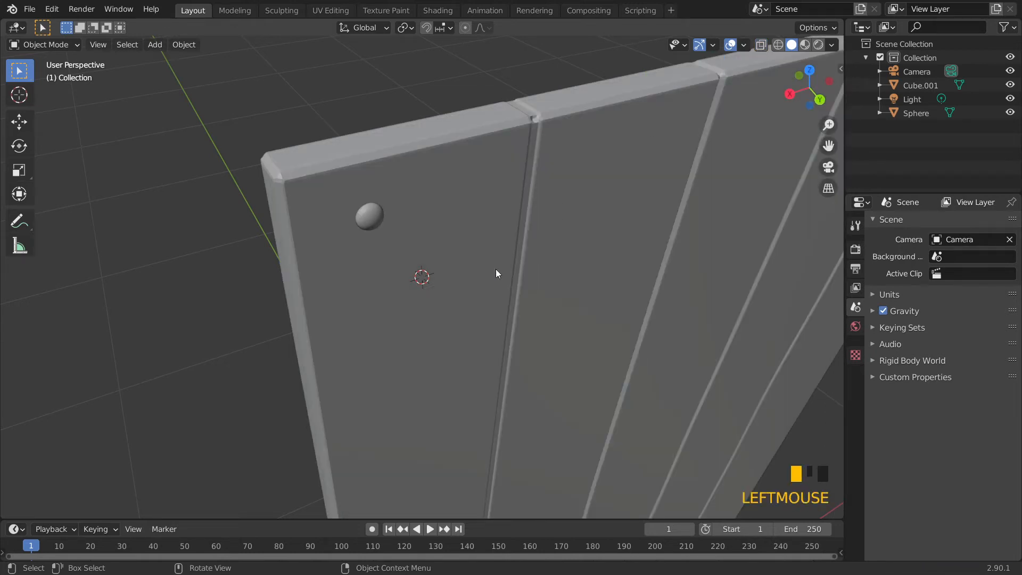
{"action": "left_click", "coordinate": [377, 226]}
{"action": "middle_click_drag", "start_coordinate": [424, 258], "coordinate": [359, 208]}
{"action": "scroll", "coordinate": [429, 230], "scroll_direction": "down", "scroll_amount": 2}
{"action": "scroll", "coordinate": [360, 210], "scroll_direction": "down", "scroll_amount": 1}
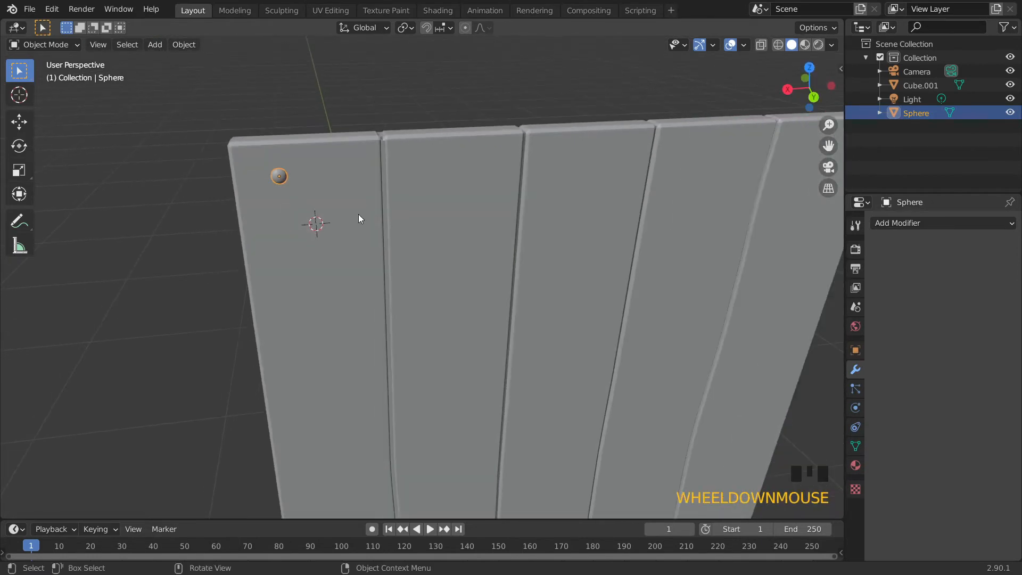
{"action": "left_click", "coordinate": [900, 226]}
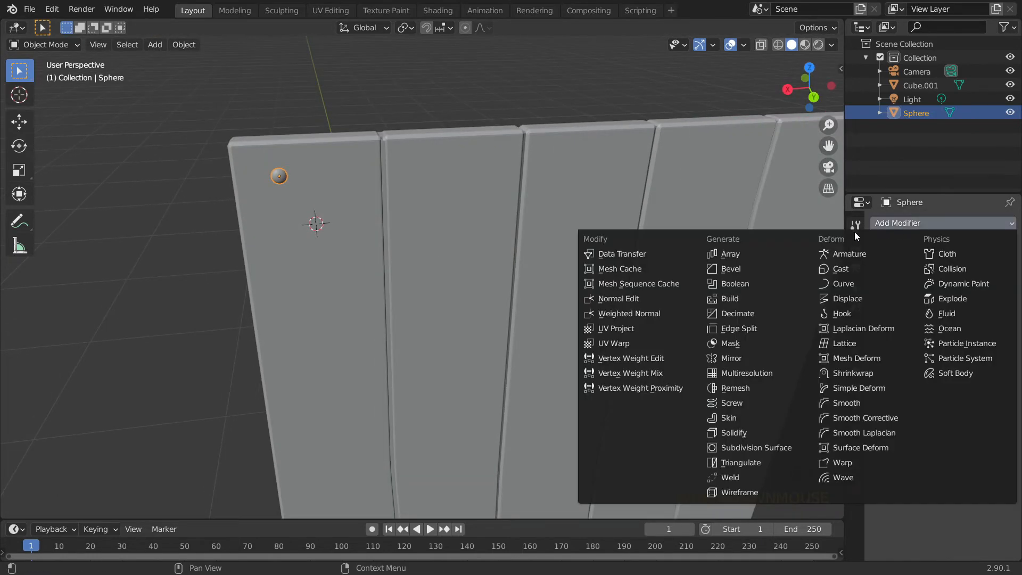
{"action": "left_click", "coordinate": [761, 255]}
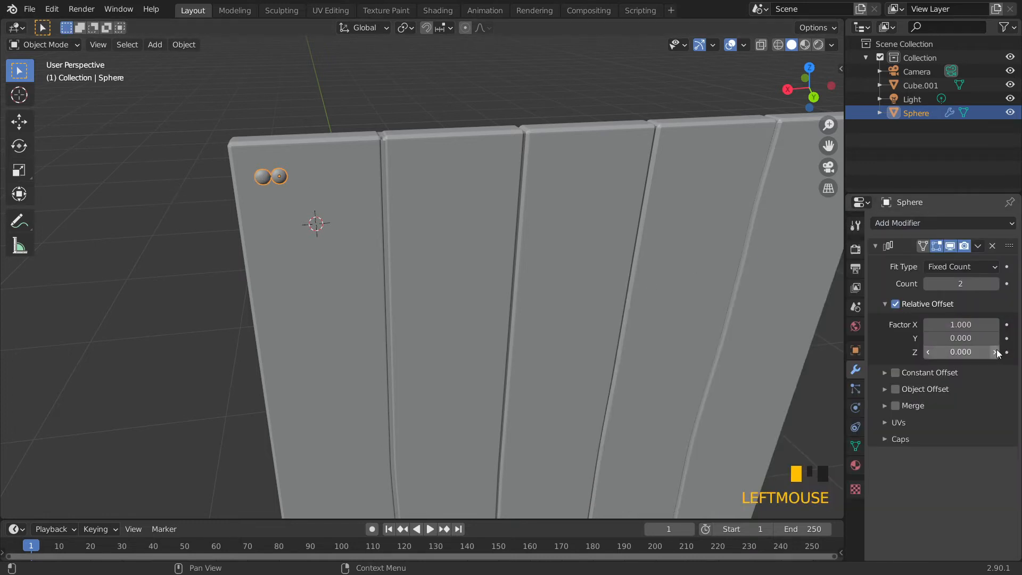
Set the first Array's relative X offset factor to -3.8 so the copy sits near the plank's other edge
{"action": "left_click_drag", "start_coordinate": [979, 324], "coordinate": [949, 325]}
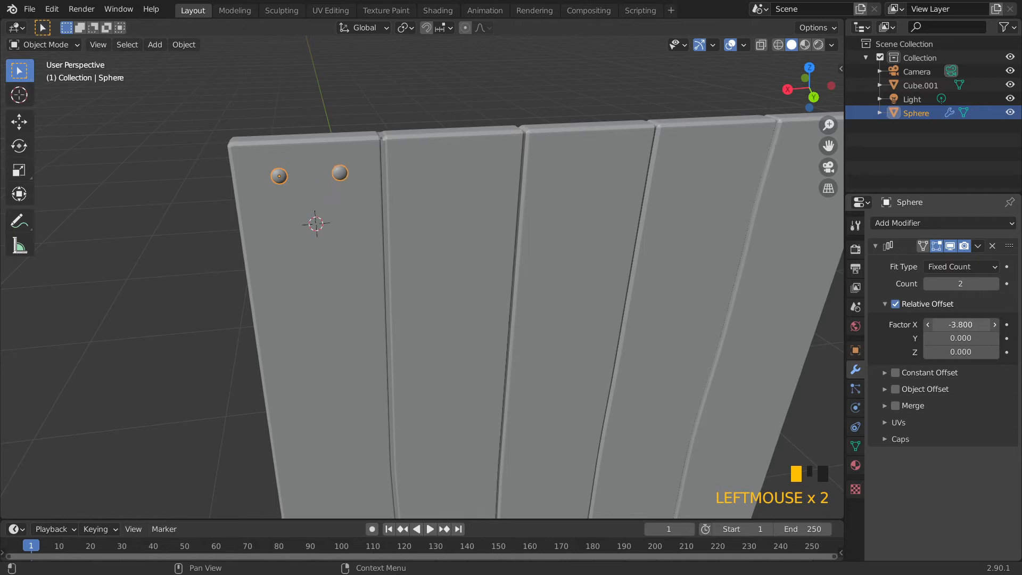
{"action": "middle_click_drag", "start_coordinate": [742, 311], "coordinate": [551, 248]}
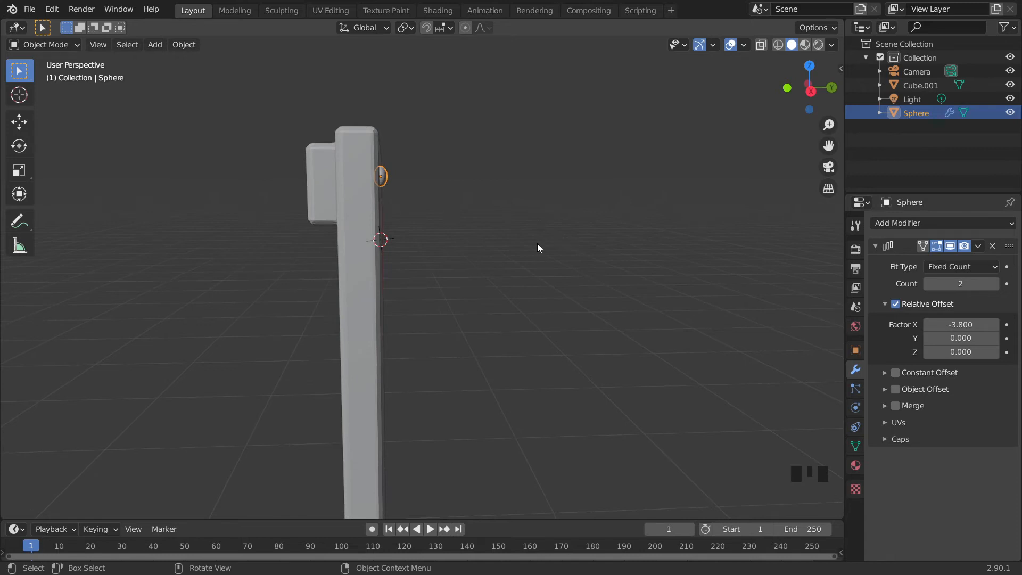
Nudge the arrayed nail heads slightly along the global Z axis
{"action": "key", "text": "g"}
{"action": "key", "text": "z"}
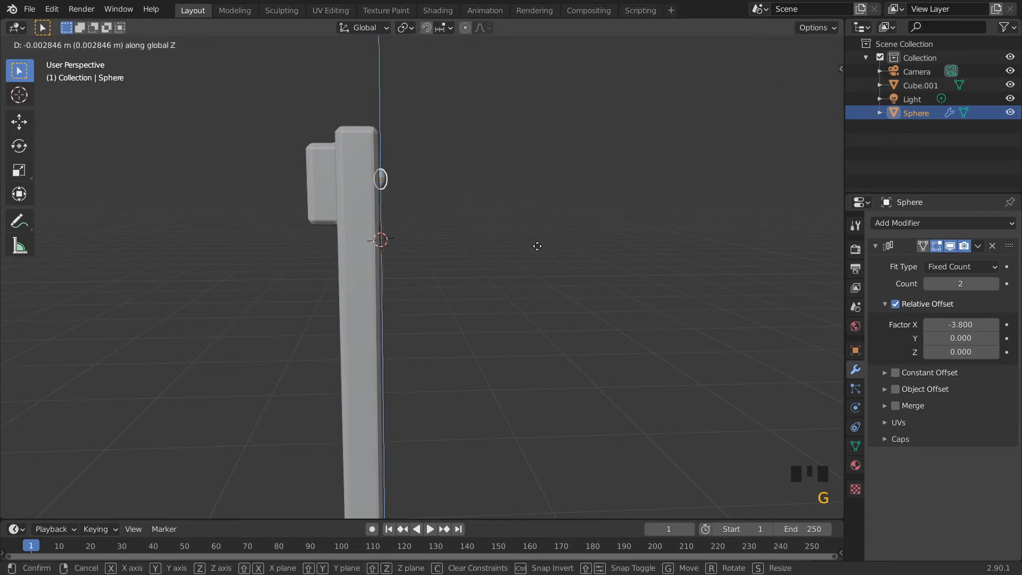
{"action": "left_click", "coordinate": [539, 250]}
Select the nail-head sphere and add a second Array modifier to it
{"action": "middle_click_drag", "start_coordinate": [552, 235], "coordinate": [355, 81]}
{"action": "left_click", "coordinate": [354, 80]}
{"action": "scroll", "coordinate": [373, 213], "scroll_direction": "down", "scroll_amount": 2}
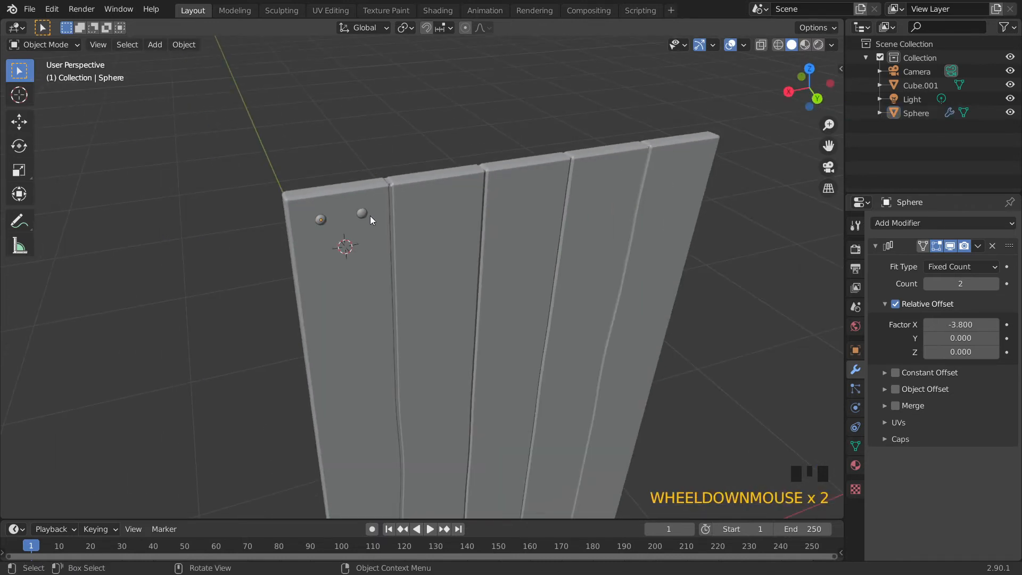
{"action": "scroll", "coordinate": [370, 221], "scroll_direction": "up", "scroll_amount": 3}
{"action": "middle_click_drag", "start_coordinate": [370, 218], "coordinate": [366, 216], "text": "shift"}
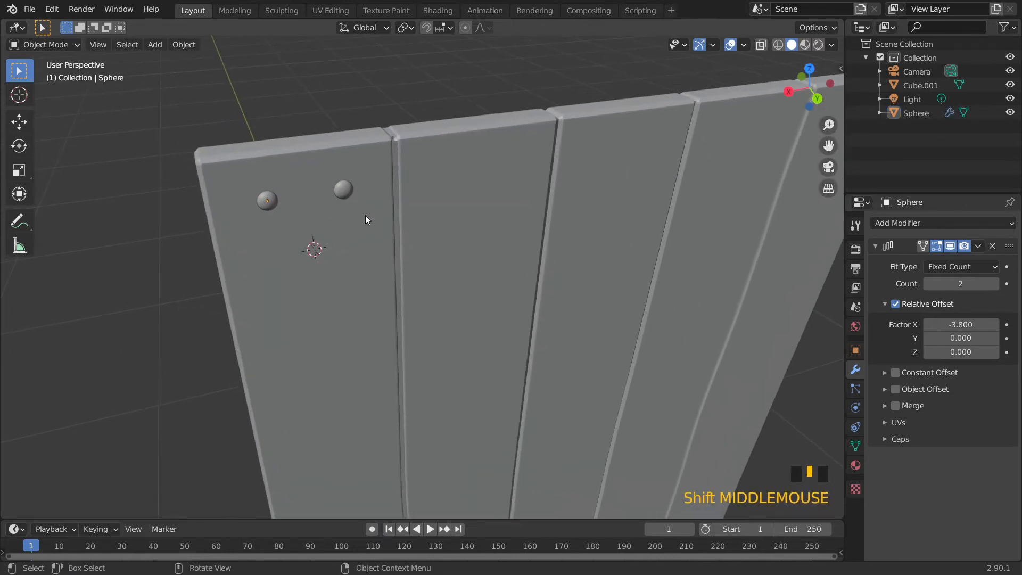
{"action": "left_click", "coordinate": [338, 201]}
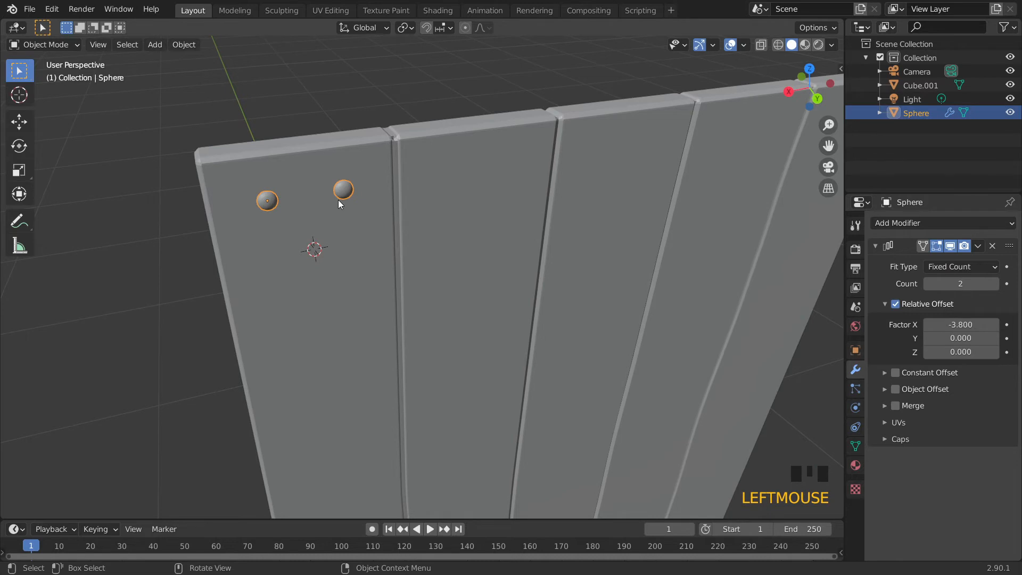
{"action": "left_click", "coordinate": [883, 224]}
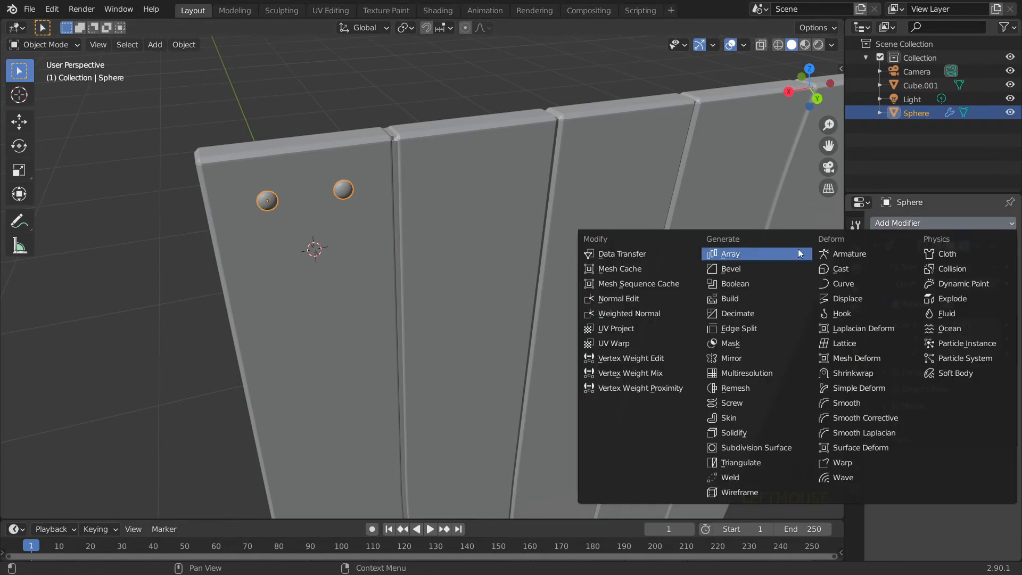
{"action": "left_click", "coordinate": [776, 258]}
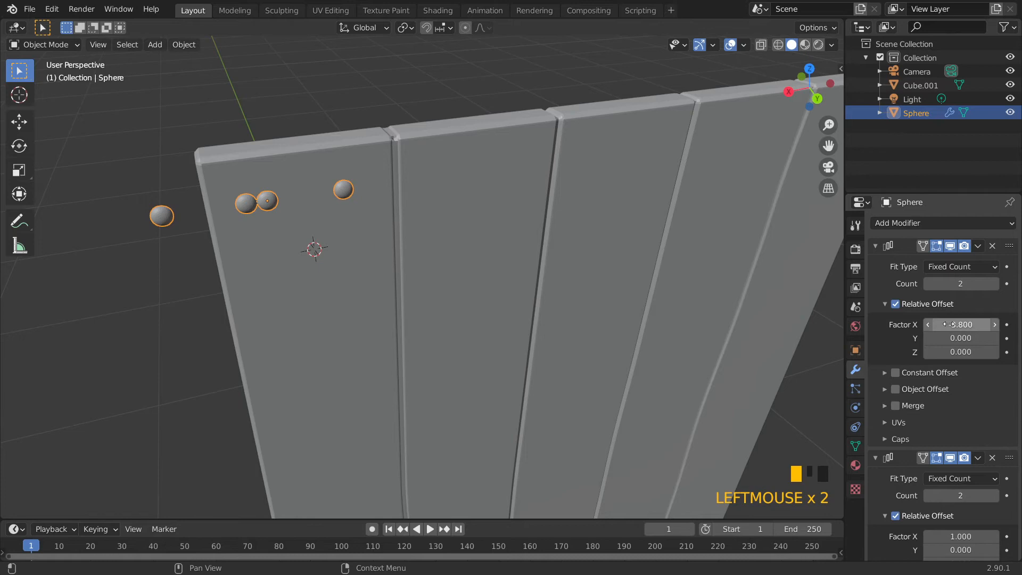
{"action": "left_click_drag", "start_coordinate": [965, 325], "coordinate": [884, 324]}
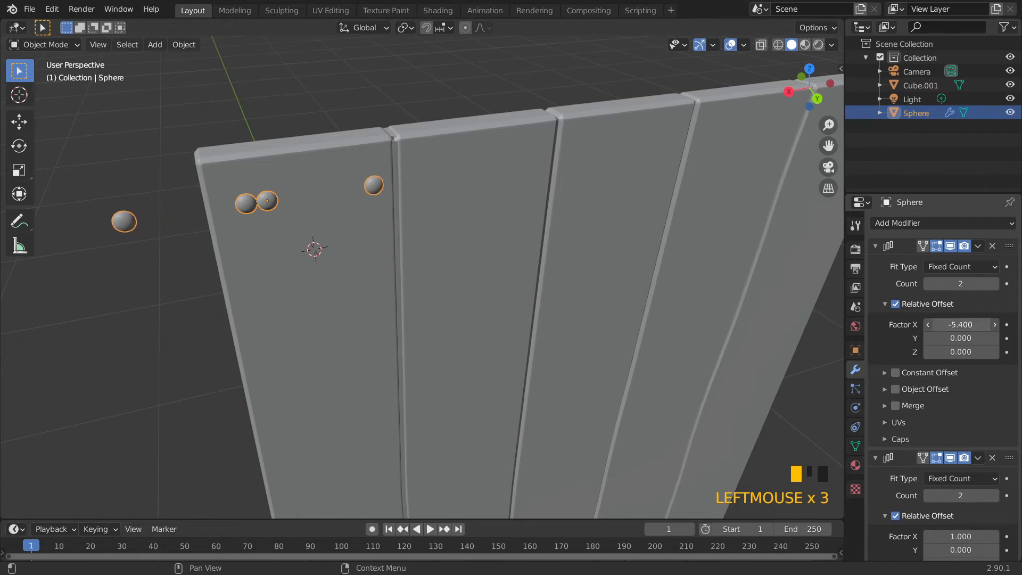
{"action": "key", "text": "Escape"}
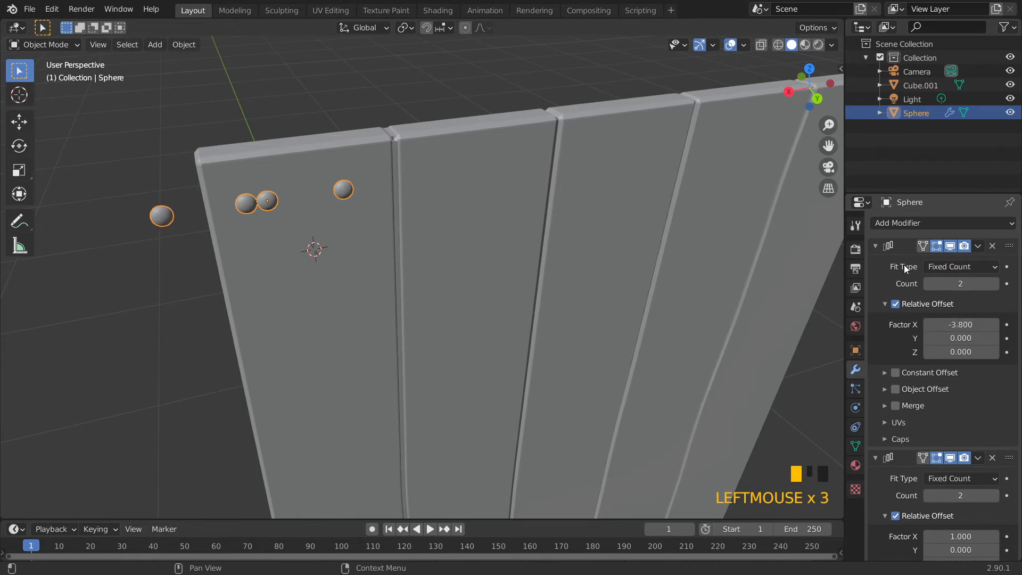
Set the second Array's count to 5 and its relative X offset factor to -1.99 to span all planks
{"action": "left_click", "coordinate": [876, 246]}
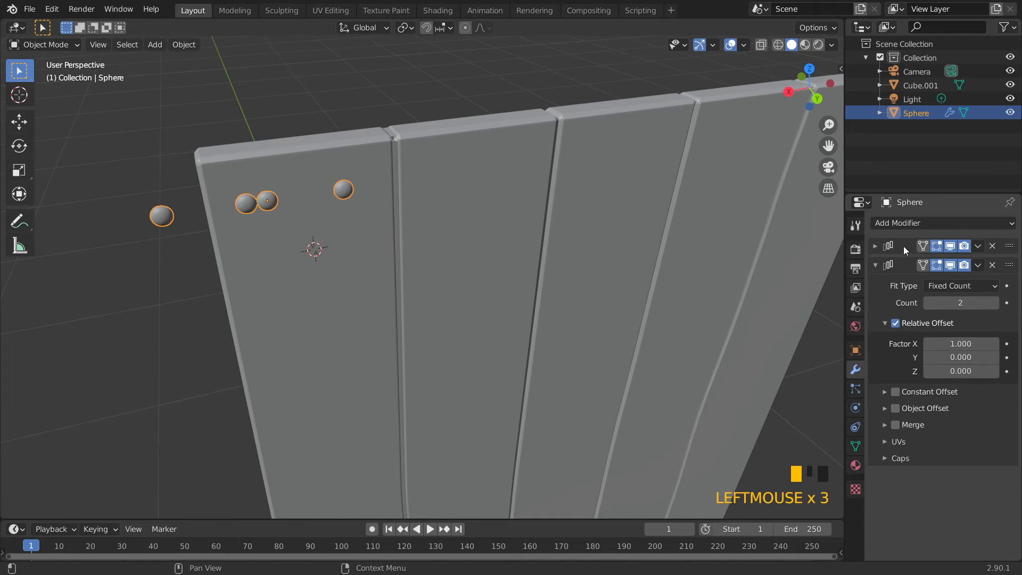
{"action": "left_click", "coordinate": [994, 303]}
{"action": "left_click", "coordinate": [995, 303]}
{"action": "left_click_drag", "start_coordinate": [966, 343], "coordinate": [879, 321]}
{"action": "middle_click_drag", "start_coordinate": [791, 278], "coordinate": [567, 292], "text": "shift"}
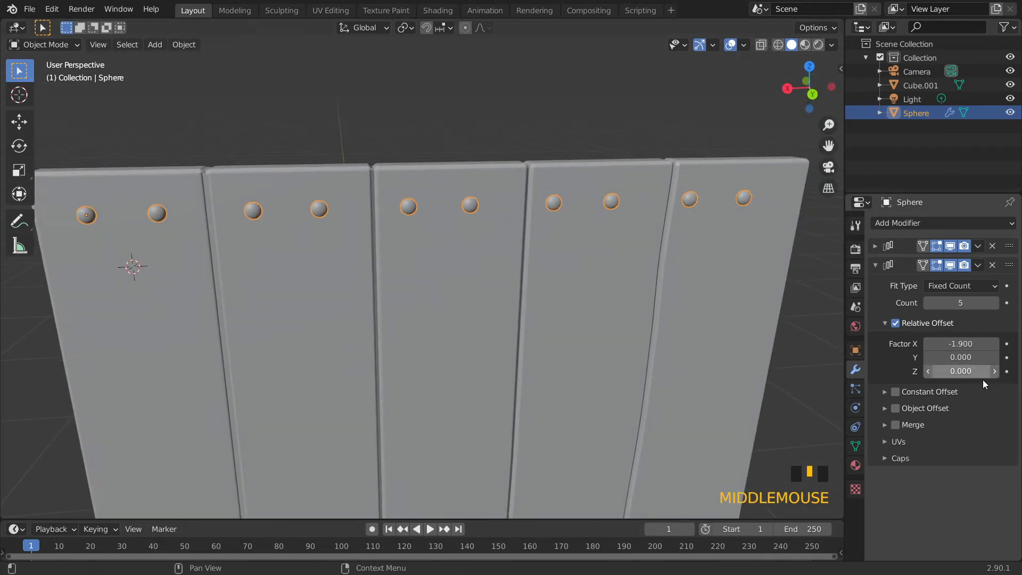
{"action": "left_click_drag", "start_coordinate": [962, 343], "coordinate": [955, 343], "text": "shift"}
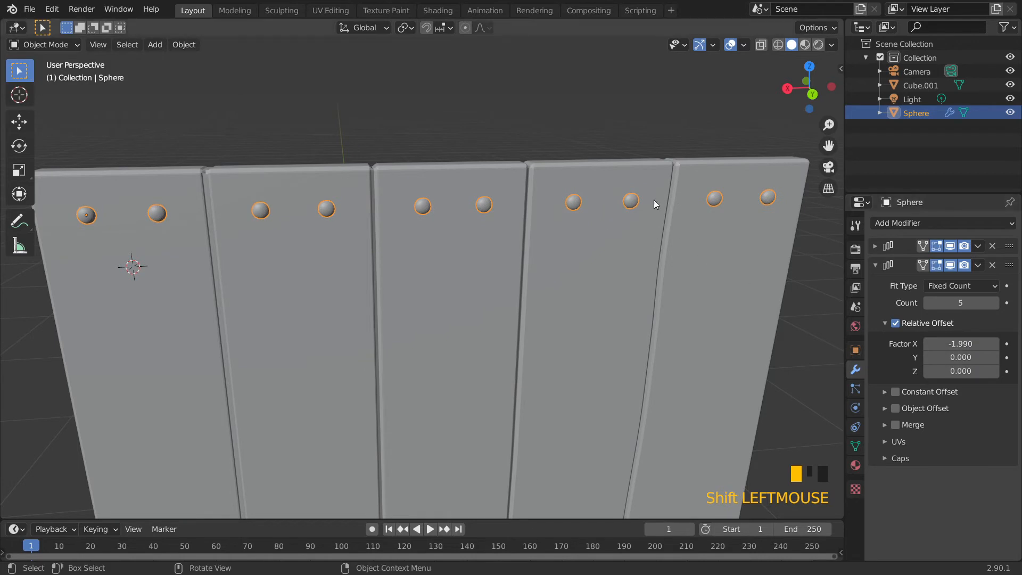
Add a third Array modifier with relative X offset factor 0 and count 3
{"action": "scroll", "coordinate": [580, 297], "scroll_direction": "down", "scroll_amount": 5}
{"action": "middle_click_drag", "start_coordinate": [580, 297], "coordinate": [538, 196]}
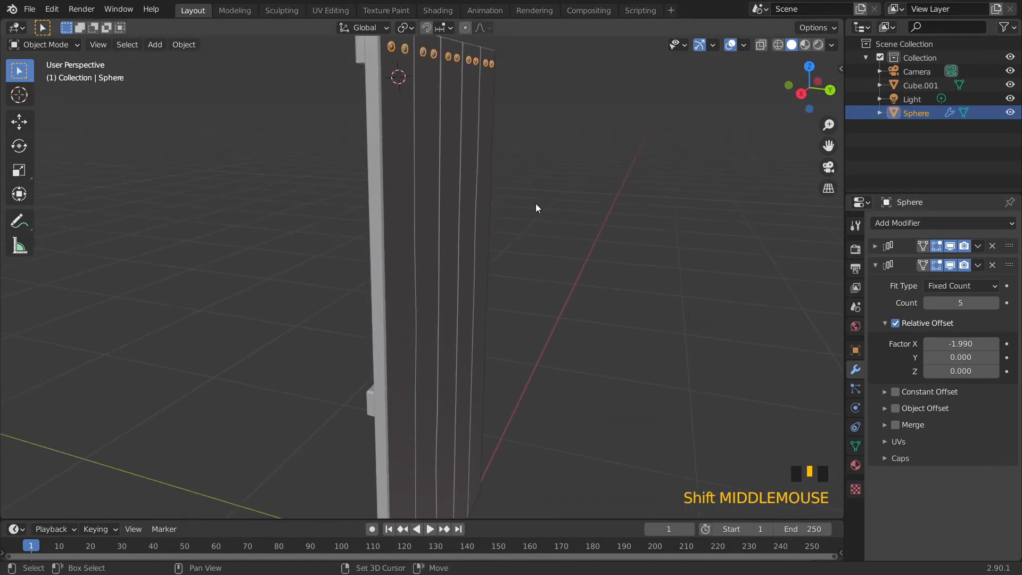
{"action": "left_click", "coordinate": [875, 264]}
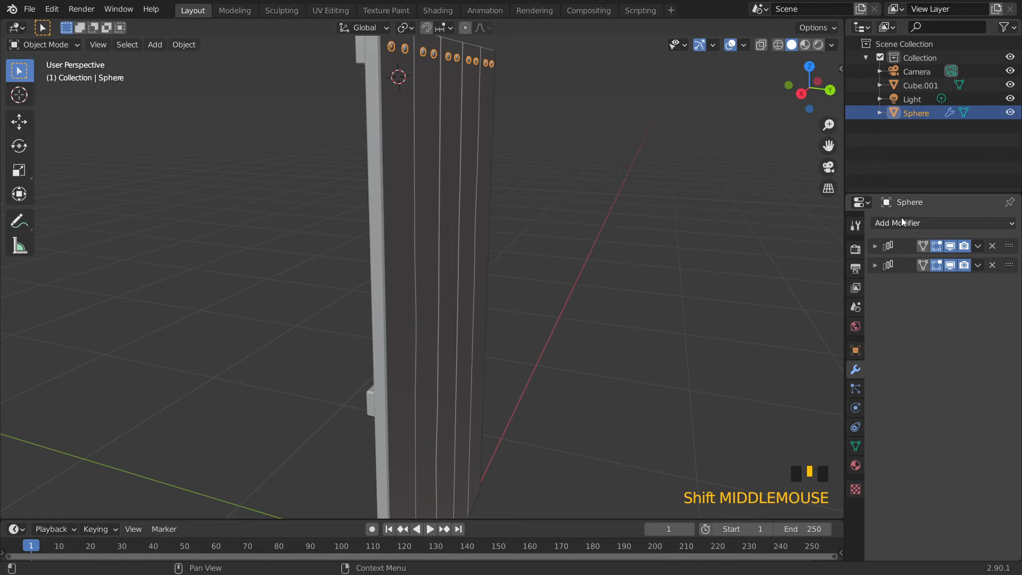
{"action": "left_click", "coordinate": [902, 223]}
{"action": "left_click", "coordinate": [759, 249]}
{"action": "double_click", "coordinate": [958, 361]}
{"action": "type", "text": "0"}
{"action": "left_click", "coordinate": [986, 328]}
{"action": "left_click", "coordinate": [994, 322]}
{"action": "mouse_move", "coordinate": [958, 392]}
{"action": "left_mouse_down"}
{"action": "mouse_move", "coordinate": [948, 393]}
{"action": "mouse_move", "coordinate": [957, 392]}
{"action": "left_mouse_up"}
Apply rotation and scale to the nail-head sphere
{"action": "middle_click_drag", "start_coordinate": [602, 273], "coordinate": [568, 312]}
{"action": "scroll", "coordinate": [568, 312], "scroll_direction": "down", "scroll_amount": 2}
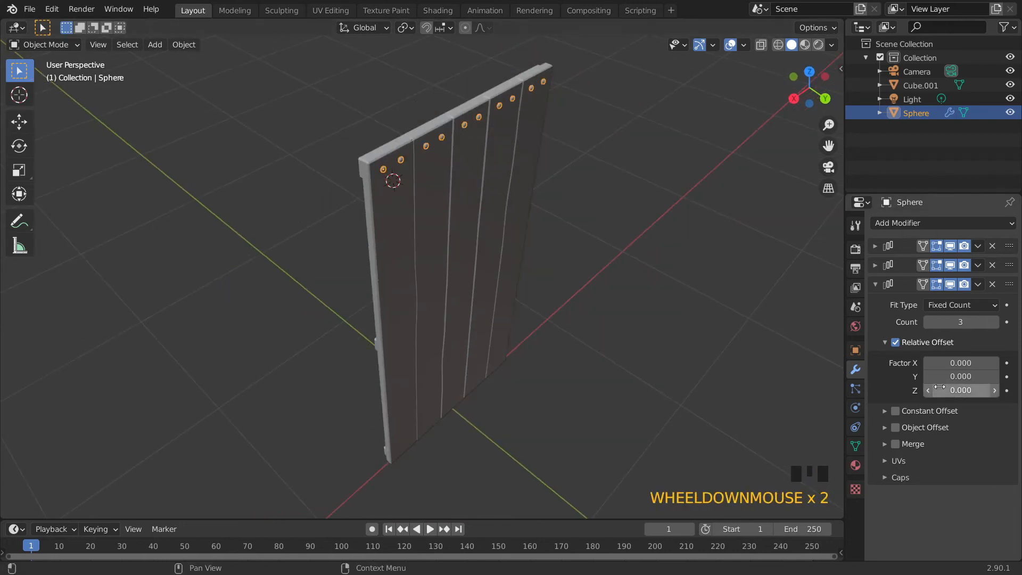
{"action": "mouse_move", "coordinate": [958, 390]}
{"action": "left_mouse_down"}
{"action": "mouse_move", "coordinate": [968, 391]}
{"action": "mouse_move", "coordinate": [958, 391]}
{"action": "left_mouse_up"}
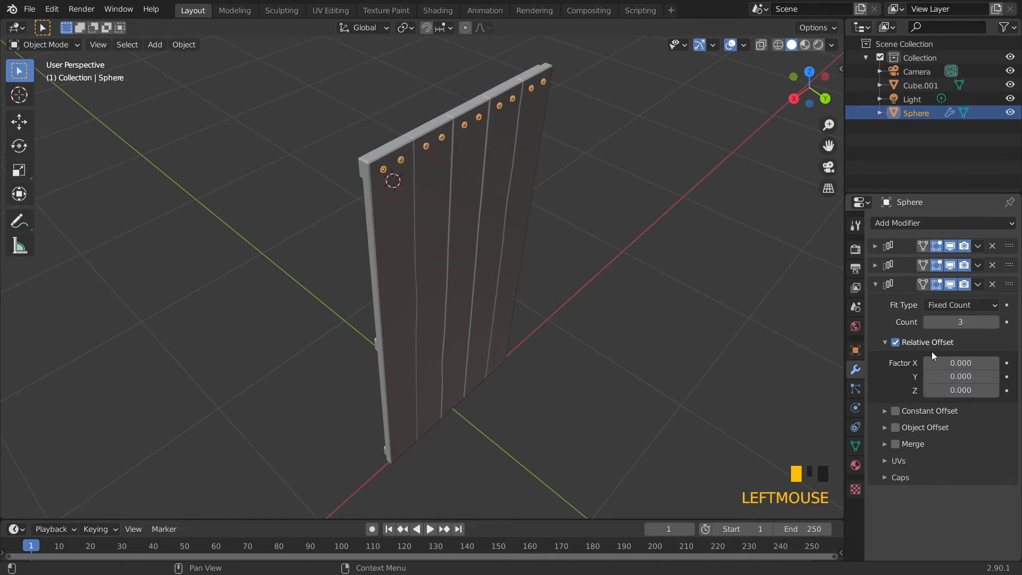
{"action": "mouse_move", "coordinate": [955, 377]}
{"action": "left_mouse_down"}
{"action": "mouse_move", "coordinate": [967, 376]}
{"action": "mouse_move", "coordinate": [956, 377]}
{"action": "left_mouse_up"}
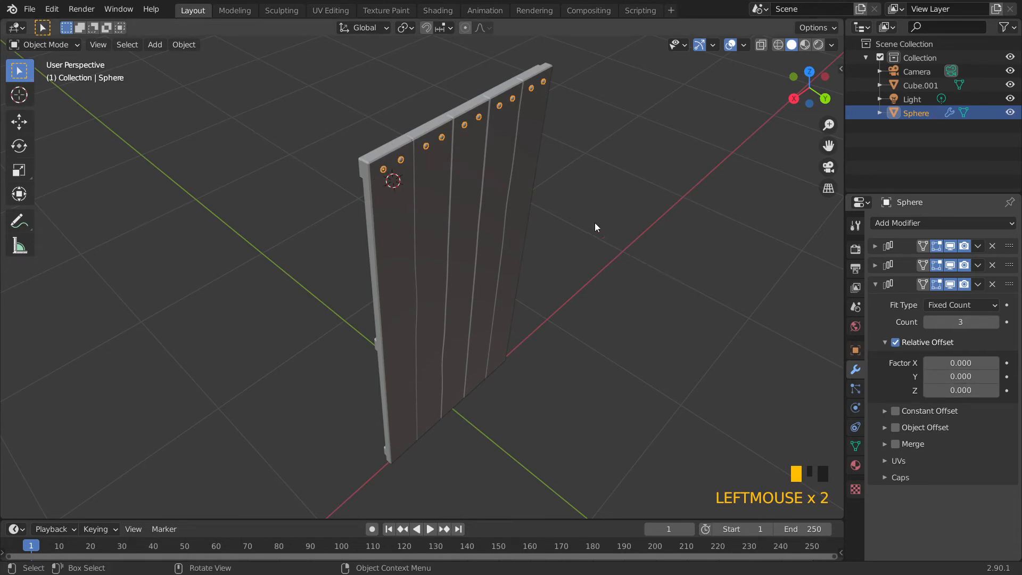
{"action": "left_click", "coordinate": [183, 44]}
{"action": "mouse_move", "coordinate": [212, 114]}
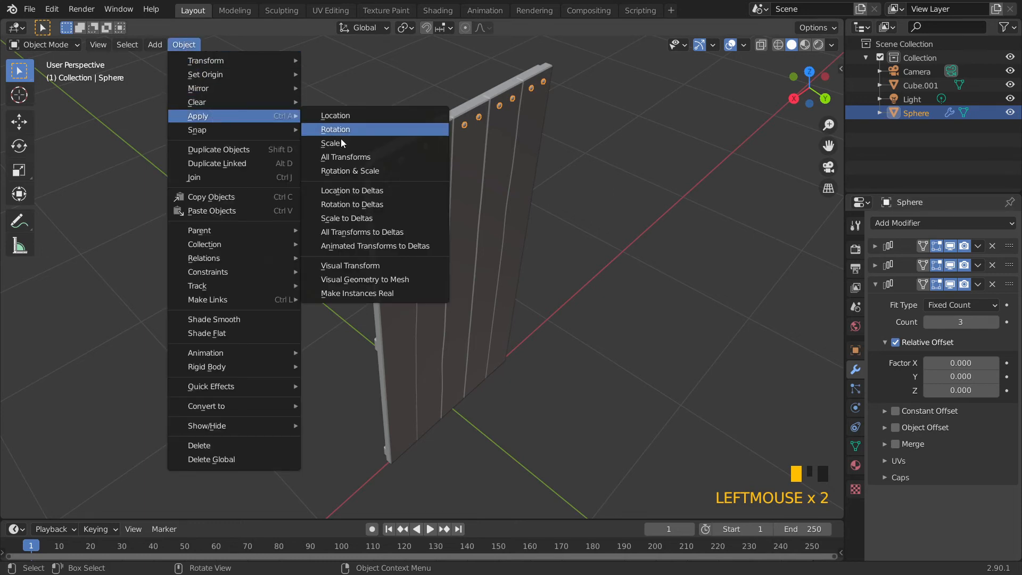
{"action": "left_click", "coordinate": [364, 171]}
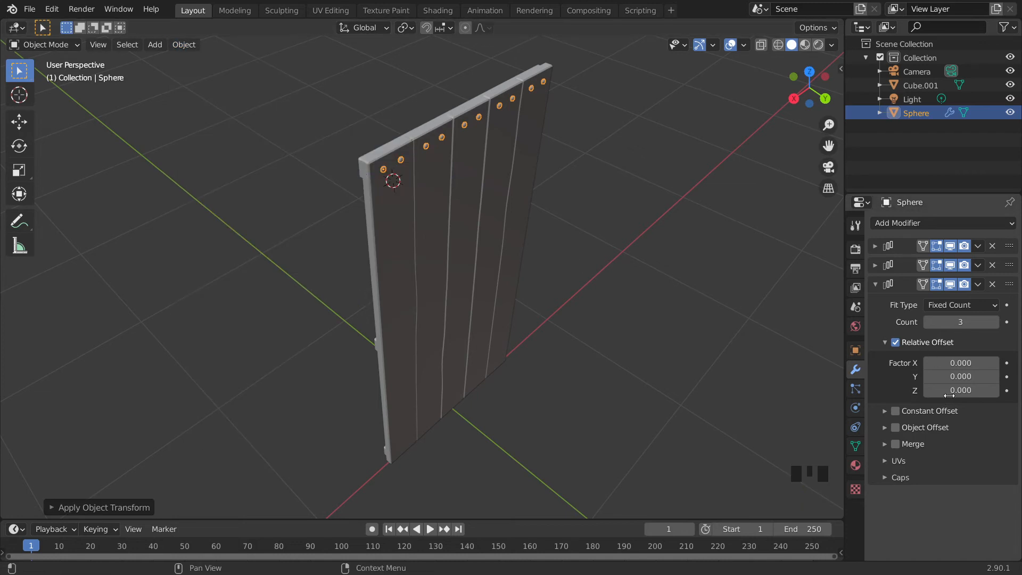
Set the third Array's relative Z offset factor to -43.65 to repeat the nail rows down the door
{"action": "mouse_move", "coordinate": [961, 390]}
{"action": "left_mouse_down"}
{"action": "mouse_move", "coordinate": [980, 391]}
{"action": "mouse_move", "coordinate": [884, 390]}
{"action": "mouse_move", "coordinate": [961, 390]}
{"action": "left_mouse_up"}
{"action": "scroll", "coordinate": [295, 98], "scroll_direction": "up", "scroll_amount": 2}
{"action": "left_click", "coordinate": [183, 44]}
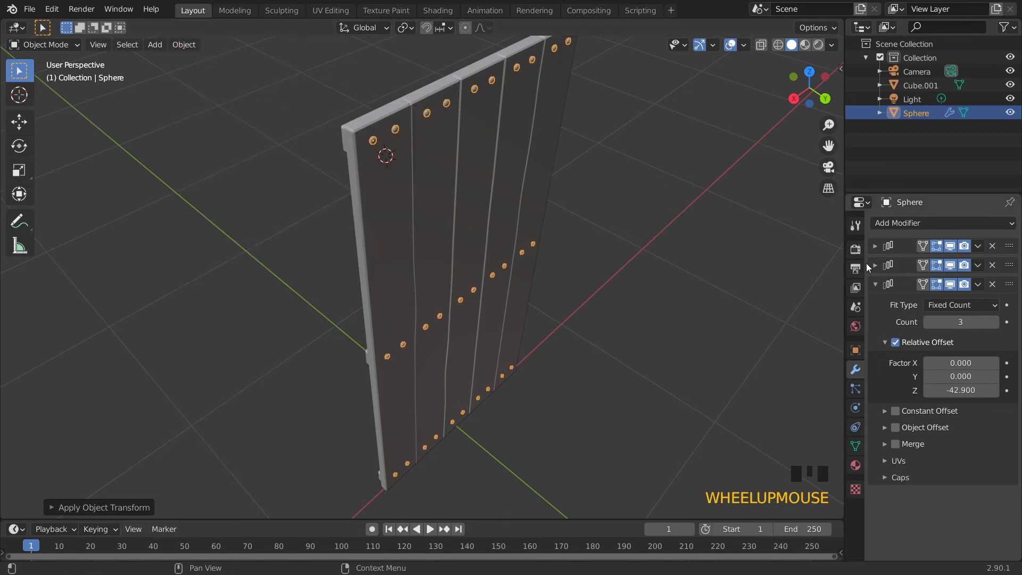
{"action": "left_click", "coordinate": [856, 349]}
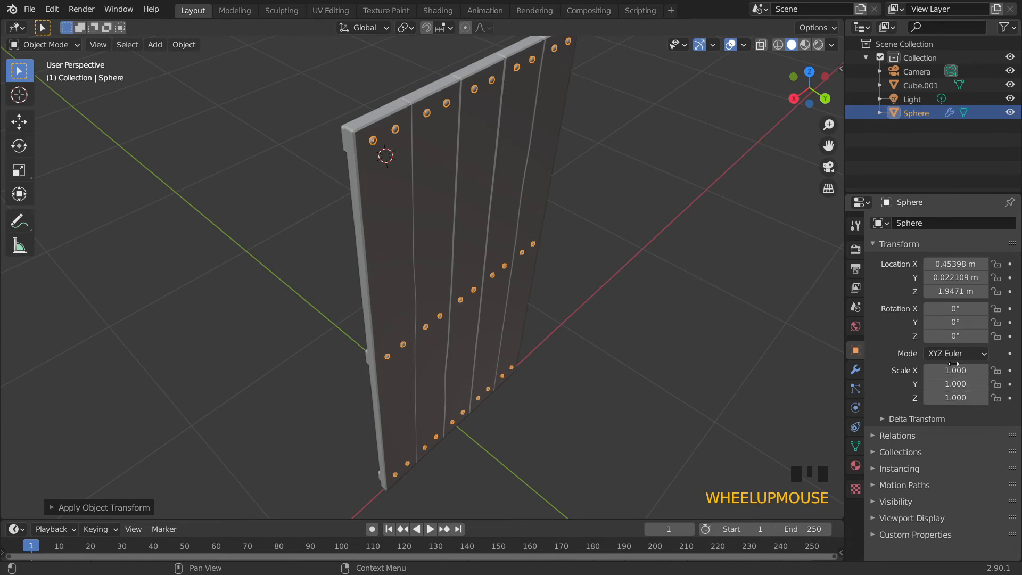
{"action": "middle_click_drag", "start_coordinate": [688, 367], "coordinate": [592, 299]}
{"action": "left_click", "coordinate": [856, 370]}
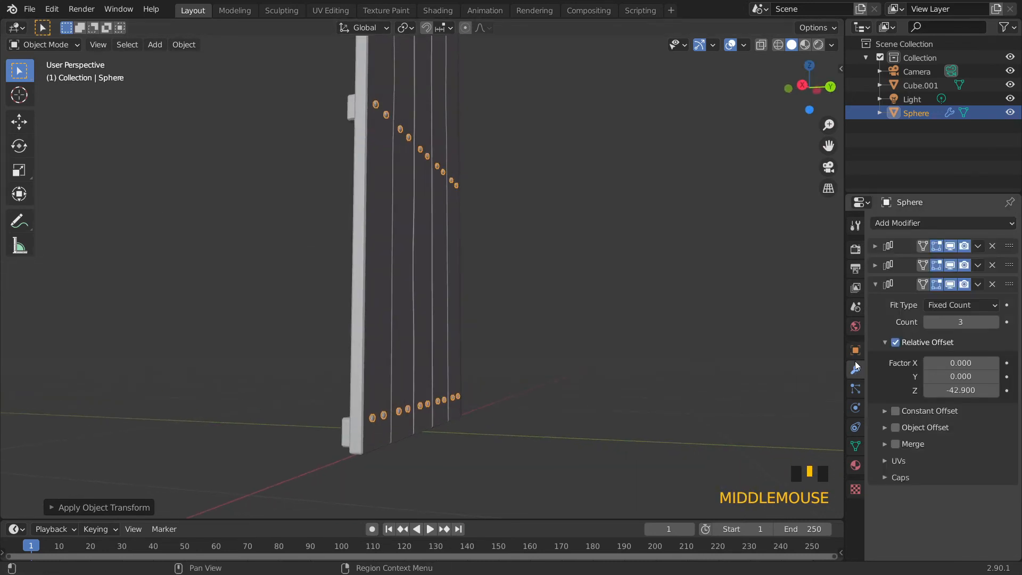
{"action": "left_click", "coordinate": [962, 321], "text": "shift"}
{"action": "mouse_move", "coordinate": [962, 322]}
{"action": "left_mouse_down"}
{"action": "mouse_move", "coordinate": [985, 321]}
{"action": "mouse_move", "coordinate": [962, 322]}
{"action": "left_mouse_up"}
{"action": "scroll", "coordinate": [586, 386], "scroll_direction": "down", "scroll_amount": 8}
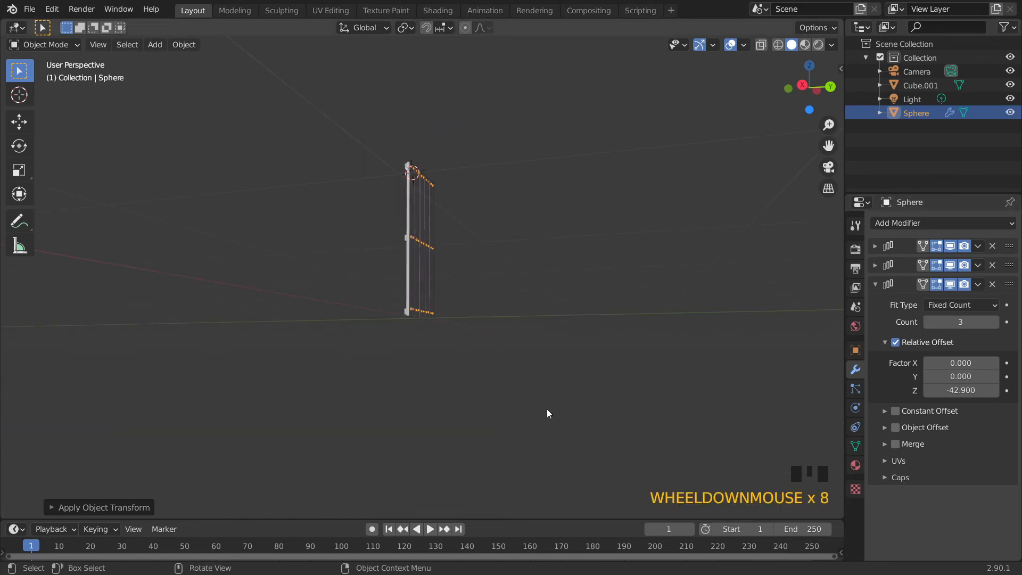
{"action": "middle_click_drag", "start_coordinate": [548, 413], "coordinate": [506, 467]}
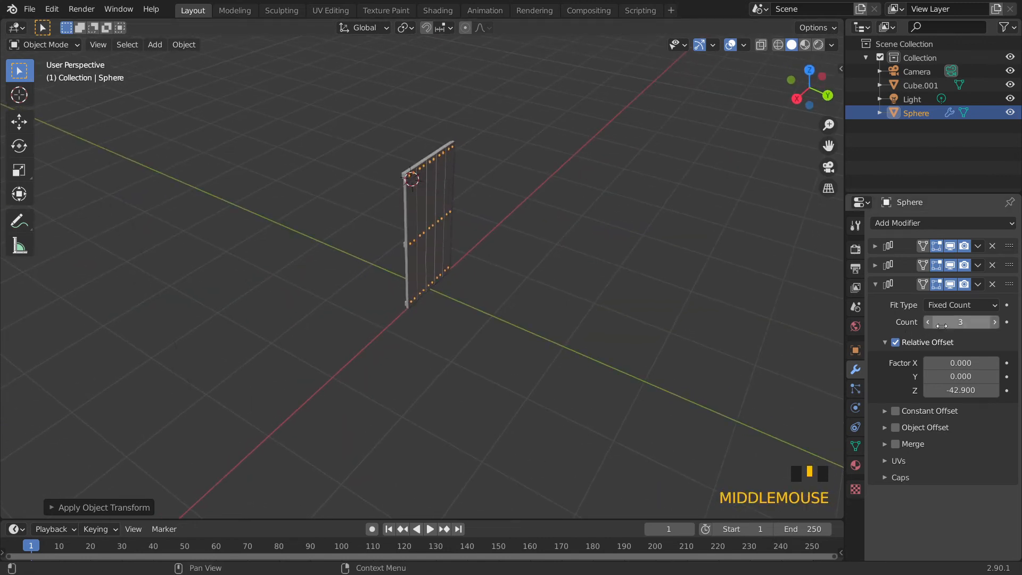
{"action": "scroll", "coordinate": [446, 394], "scroll_direction": "up", "scroll_amount": 1}
{"action": "middle_click_drag", "start_coordinate": [444, 390], "coordinate": [457, 326]}
{"action": "left_click_drag", "start_coordinate": [962, 390], "coordinate": [943, 390], "text": "shift"}
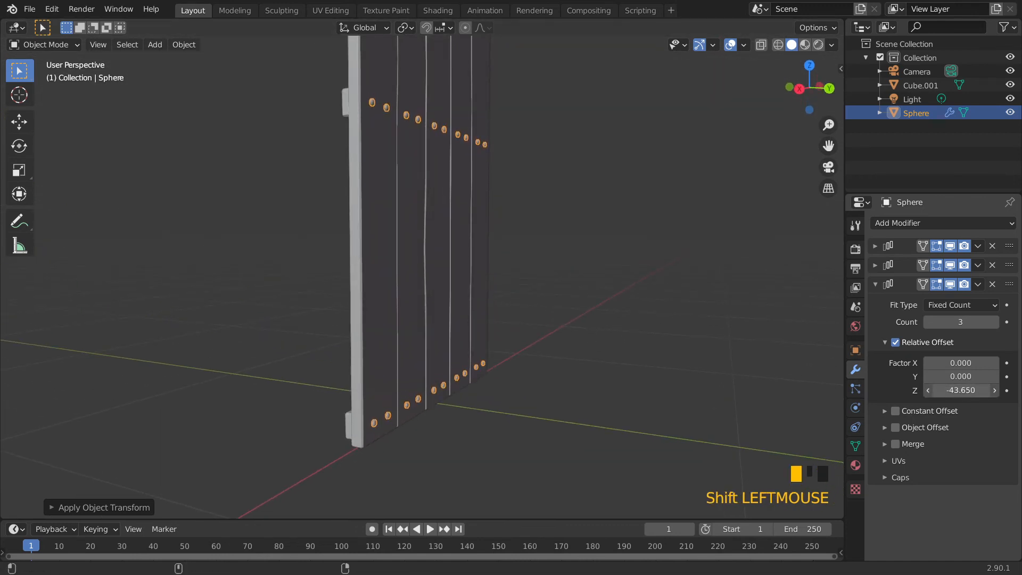
Parent the nail-head sphere to the door object and test-move the door before cancelling
{"action": "left_click", "coordinate": [574, 284]}
{"action": "scroll", "coordinate": [575, 283], "scroll_direction": "down", "scroll_amount": 5}
{"action": "middle_click_drag", "start_coordinate": [579, 287], "coordinate": [491, 342], "text": "shift"}
{"action": "scroll", "coordinate": [500, 339], "scroll_direction": "up", "scroll_amount": 3}
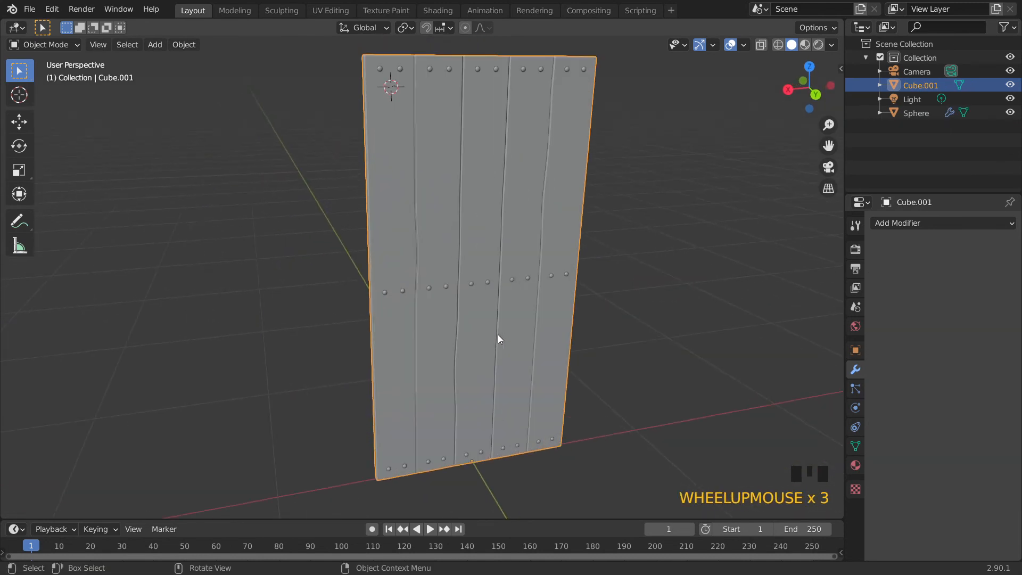
{"action": "left_click", "coordinate": [471, 285]}
{"action": "middle_click_drag", "start_coordinate": [468, 309], "coordinate": [501, 393]}
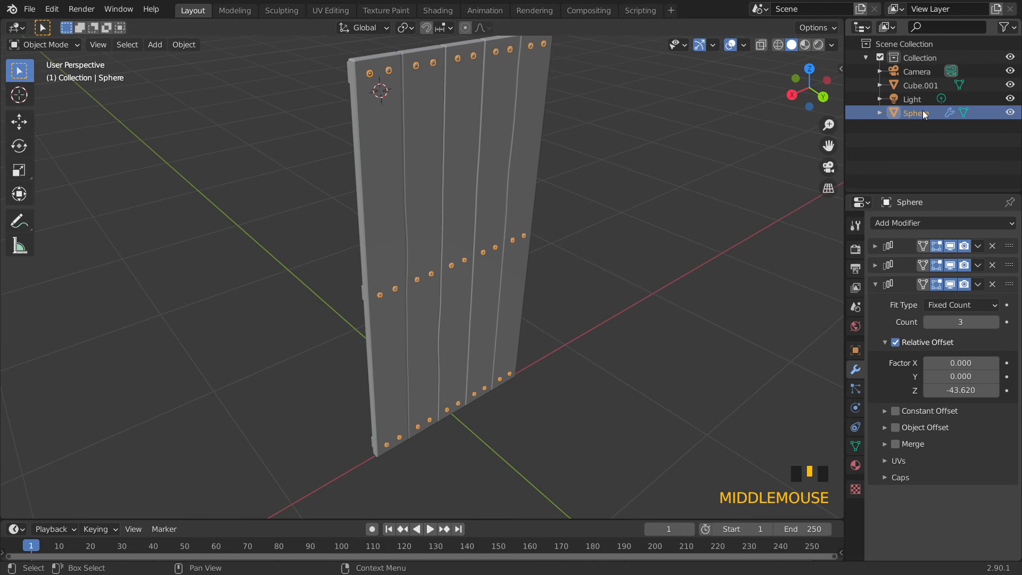
{"action": "left_click", "coordinate": [492, 187], "text": "shift"}
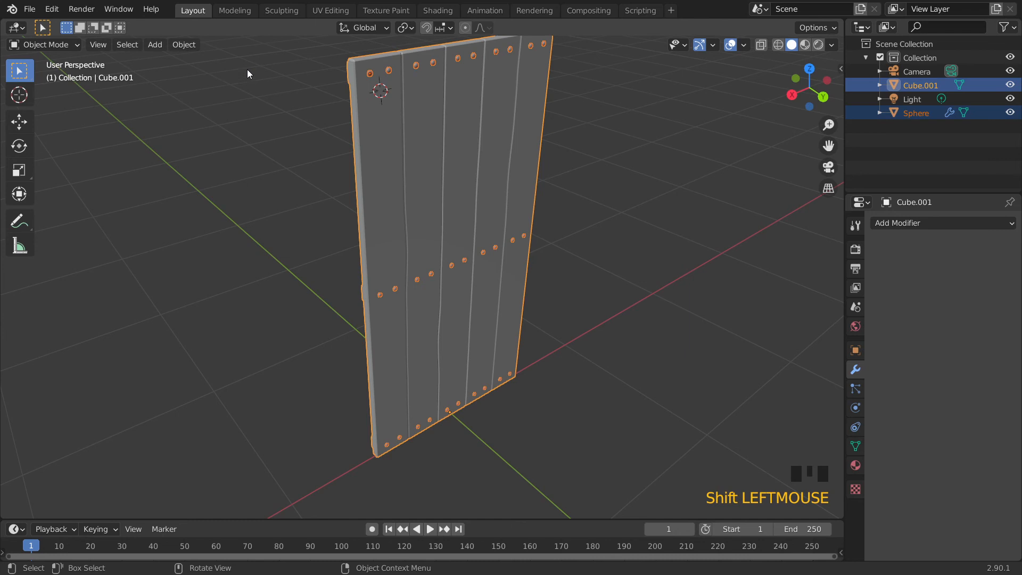
{"action": "left_click", "coordinate": [190, 44]}
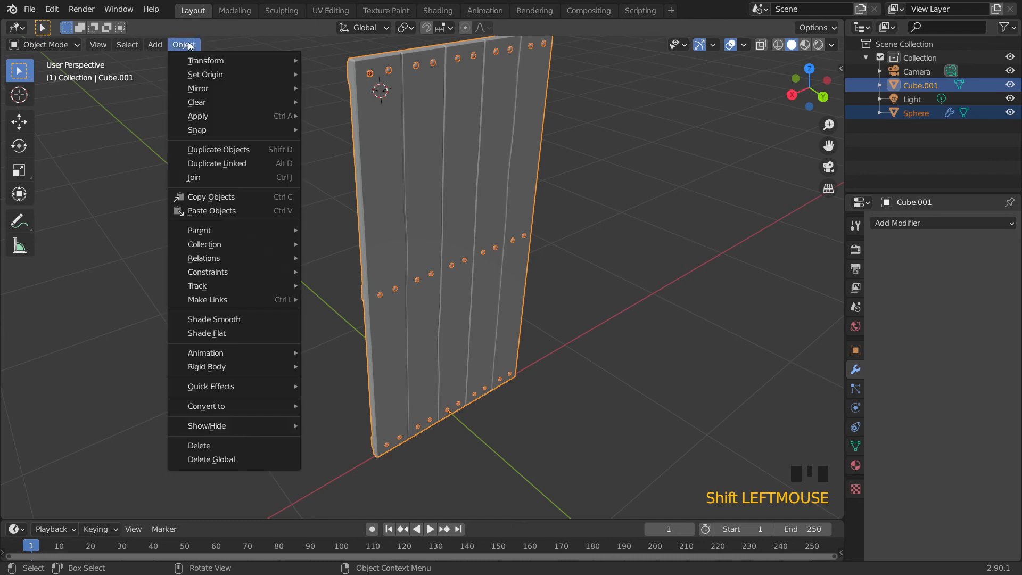
{"action": "mouse_move", "coordinate": [223, 228]}
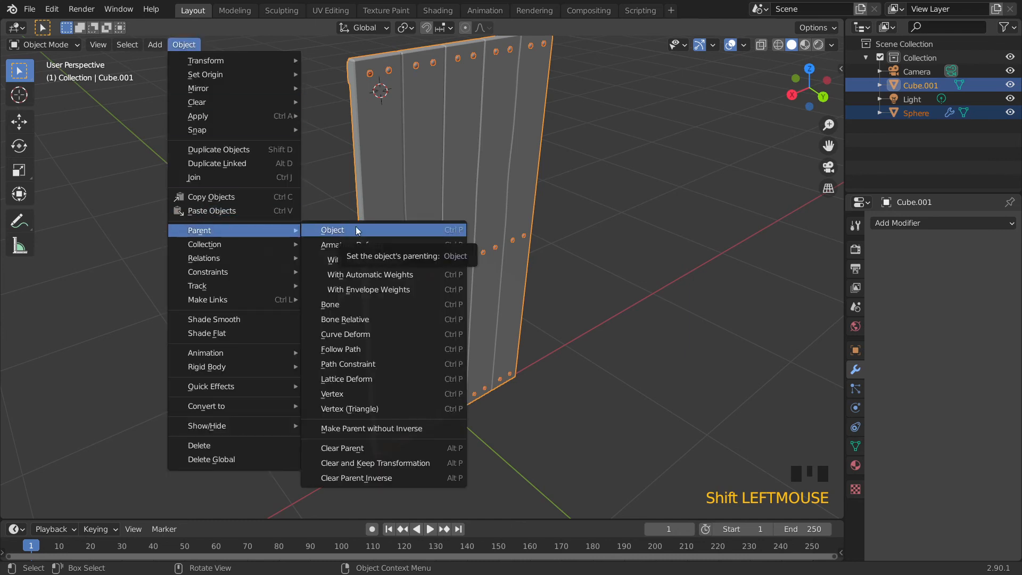
{"action": "left_click", "coordinate": [446, 229]}
{"action": "left_click", "coordinate": [639, 184]}
{"action": "left_click", "coordinate": [419, 223]}
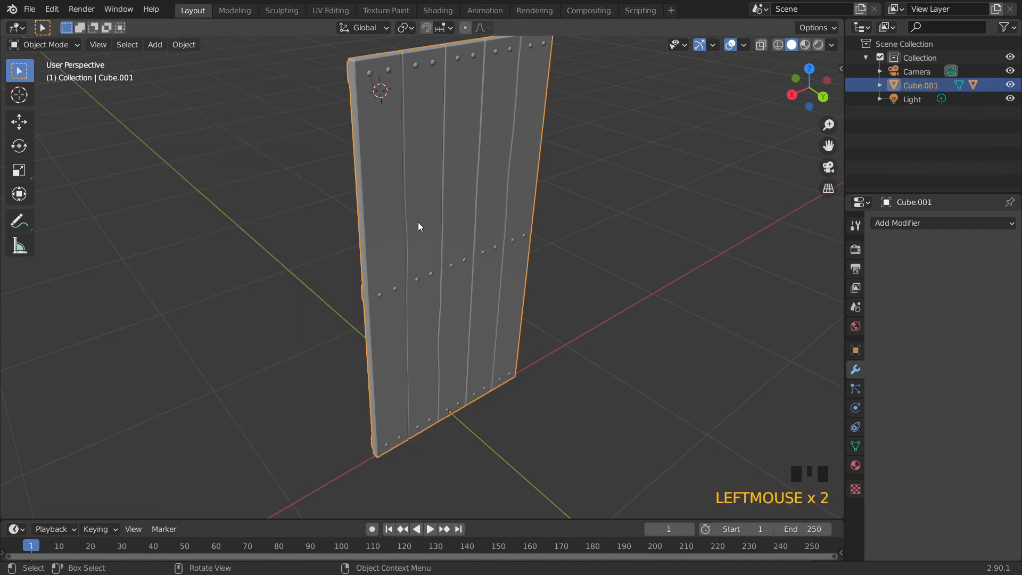
{"action": "key", "text": "g"}
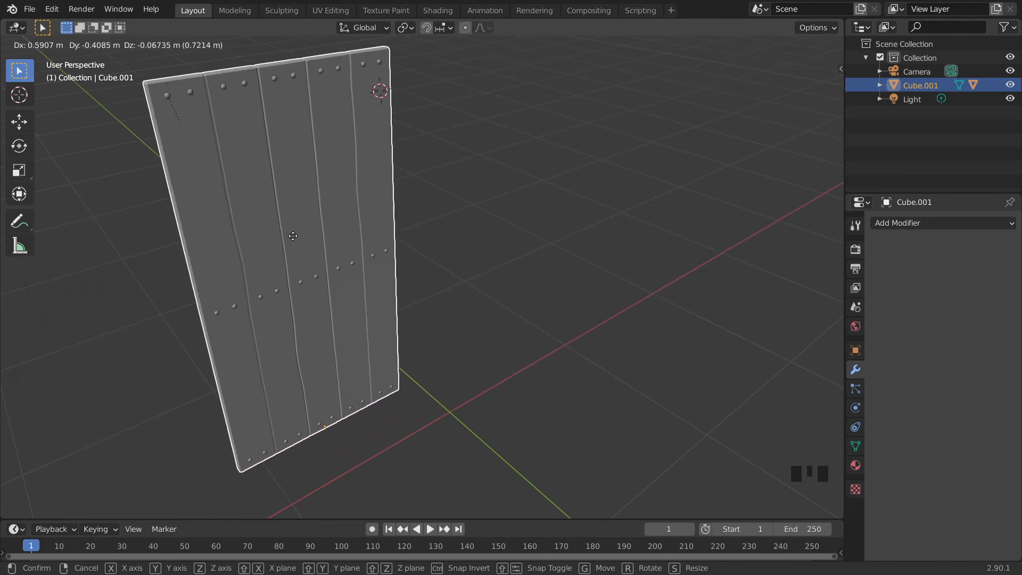
{"action": "right_click", "coordinate": [159, 288]}
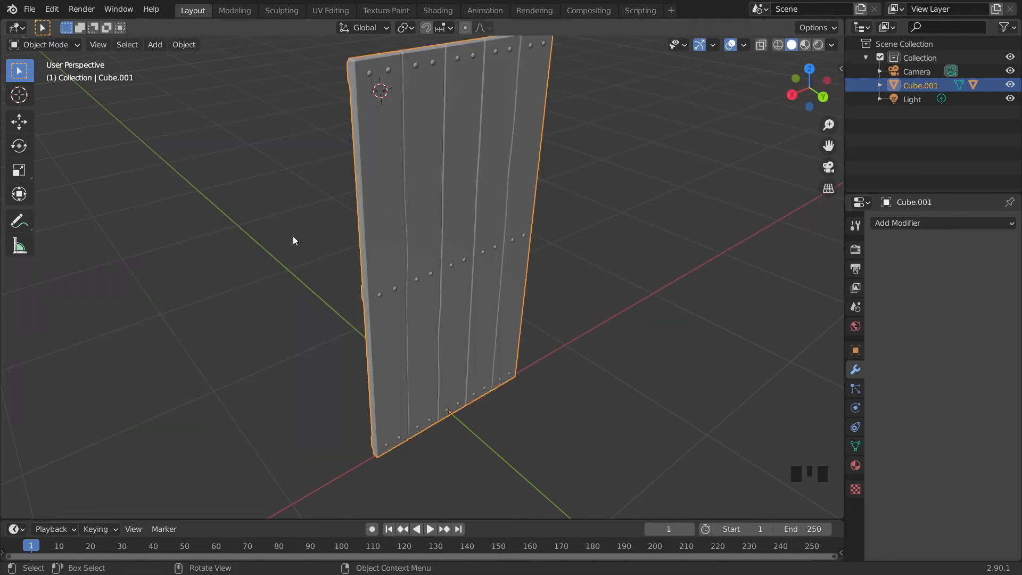
Rename the door object as POrte
{"action": "triple_click", "coordinate": [915, 87]}
{"action": "type", "text": "POrte"}
{"action": "key", "text": "Return"}
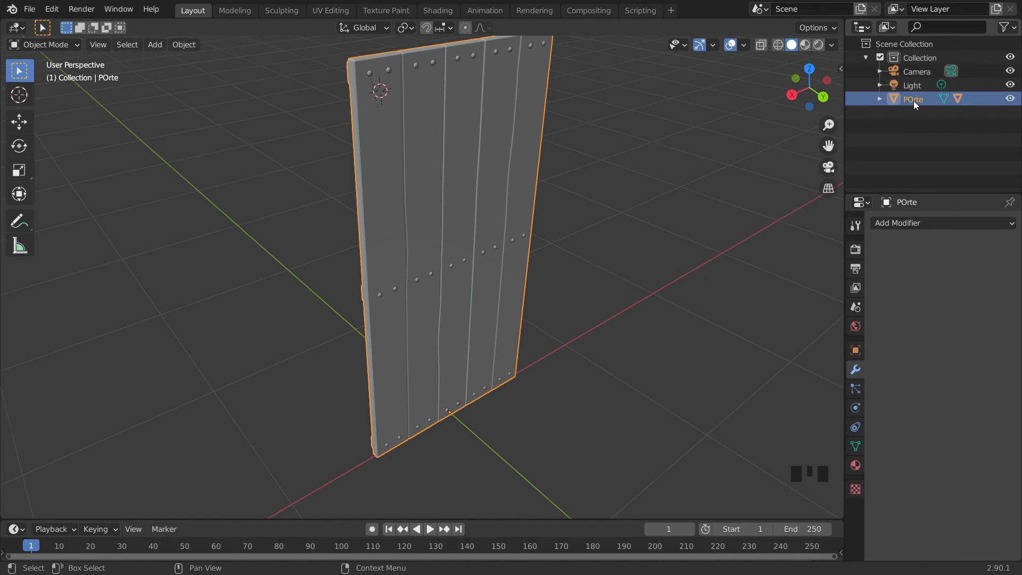
Correct the door object's name to Porte
{"action": "triple_click", "coordinate": [914, 99]}
{"action": "key", "text": "BackSpace"}
{"action": "key", "text": "BackSpace"}
{"action": "key", "text": "BackSpace"}
{"action": "key", "text": "BackSpace"}
{"action": "type", "text": "orte"}
{"action": "key", "text": "Return"}
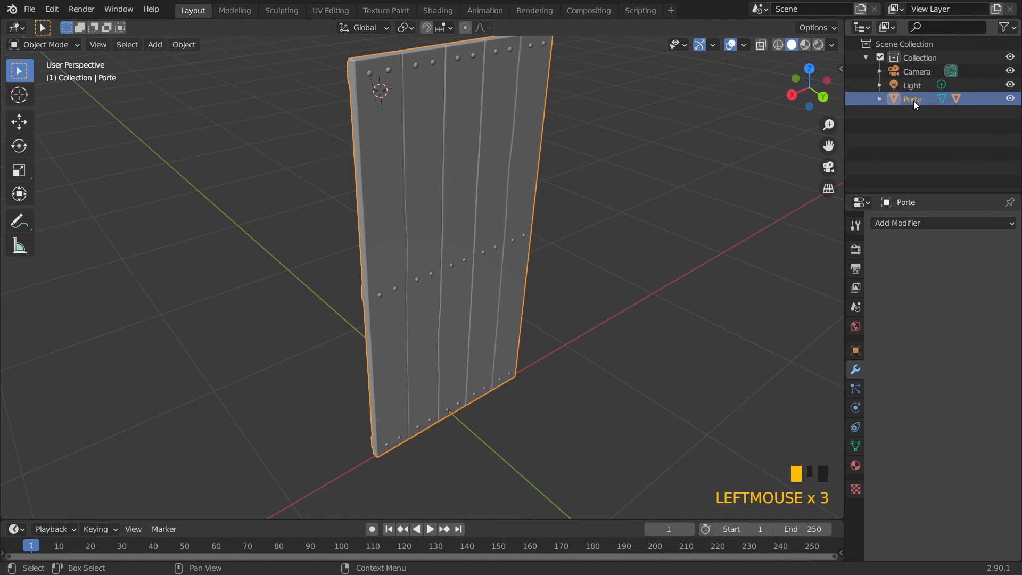
Expand the door's children in the outliner and rename the nail-head sphere as Clou
{"action": "left_click", "coordinate": [878, 99]}
{"action": "left_click", "coordinate": [933, 126]}
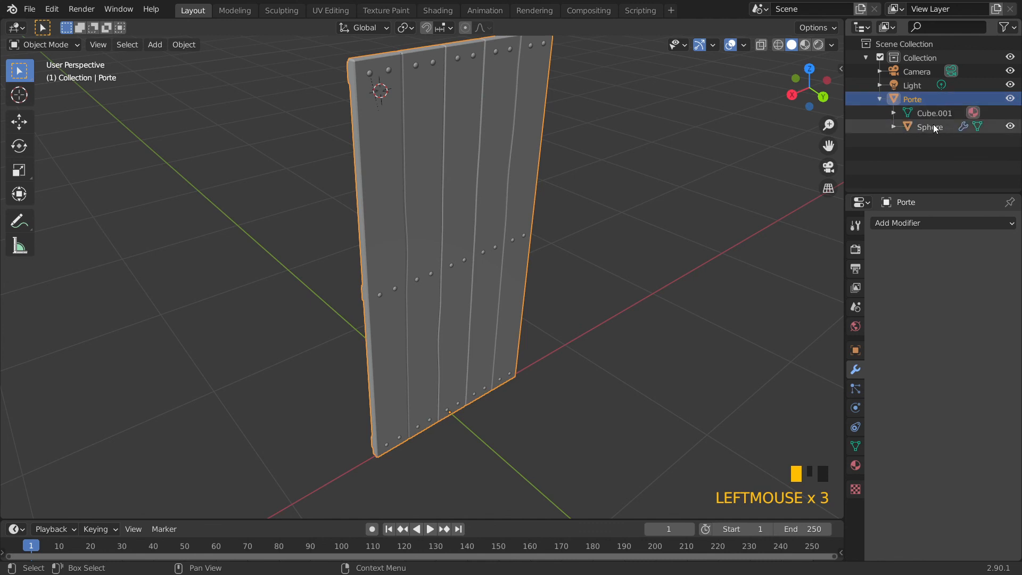
{"action": "double_click", "coordinate": [935, 128]}
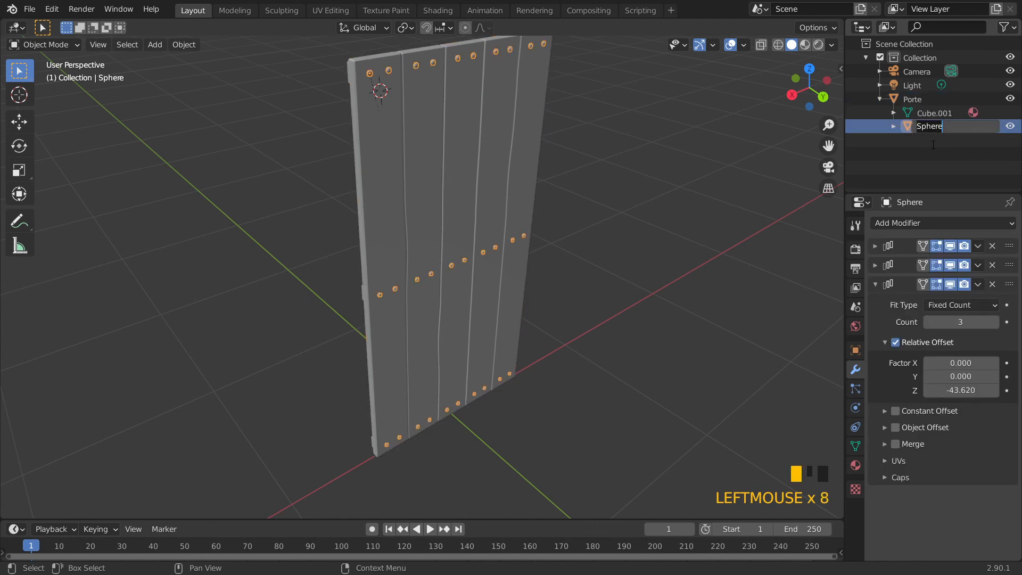
{"action": "type", "text": "Clou"}
{"action": "key", "text": "Return"}
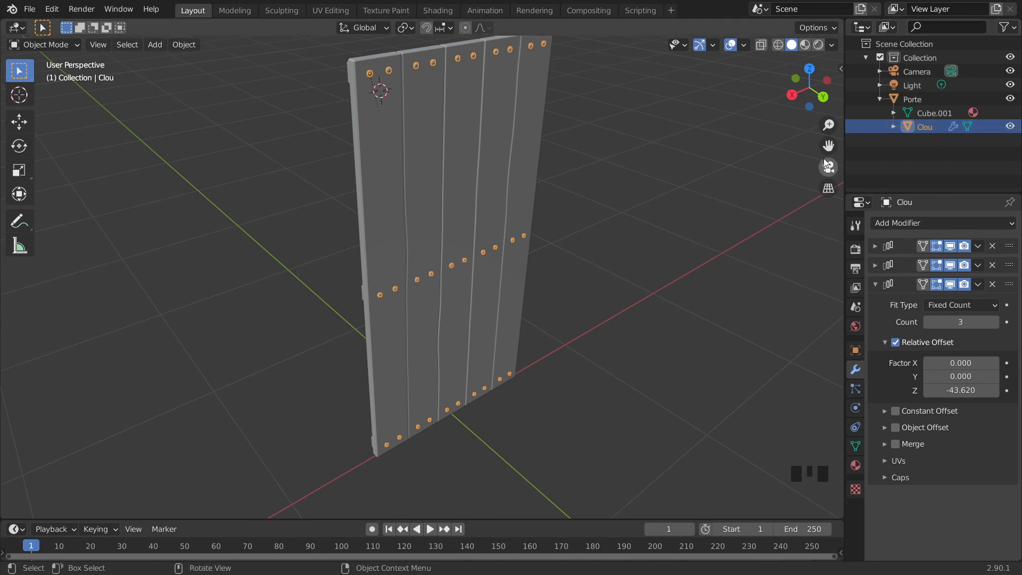
Save the Blender file as porte.blend in the current project folder
{"action": "middle_click_drag", "start_coordinate": [580, 216], "coordinate": [593, 196]}
{"action": "left_click", "coordinate": [628, 210]}
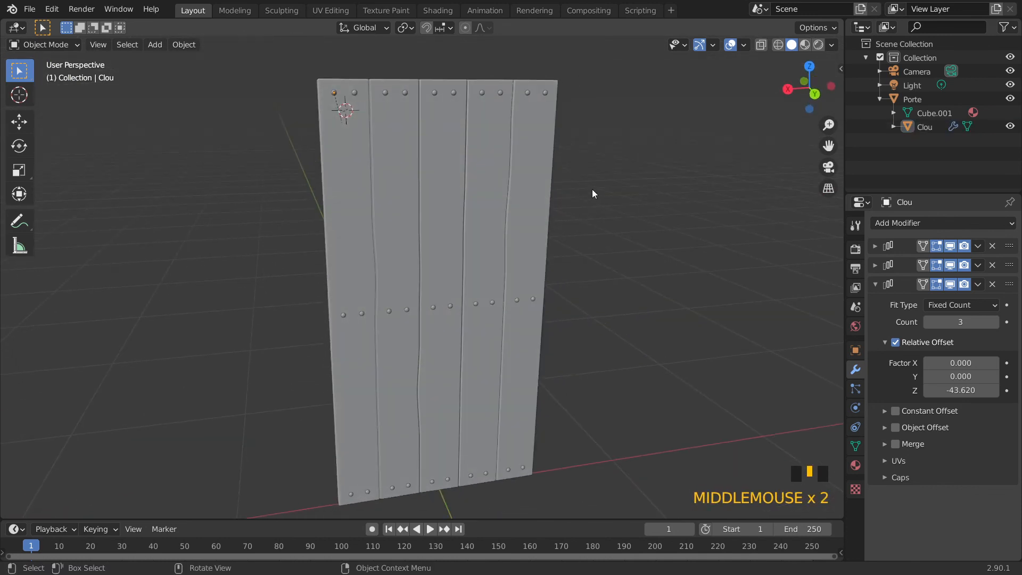
{"action": "scroll", "coordinate": [572, 218], "scroll_direction": "down", "scroll_amount": 1}
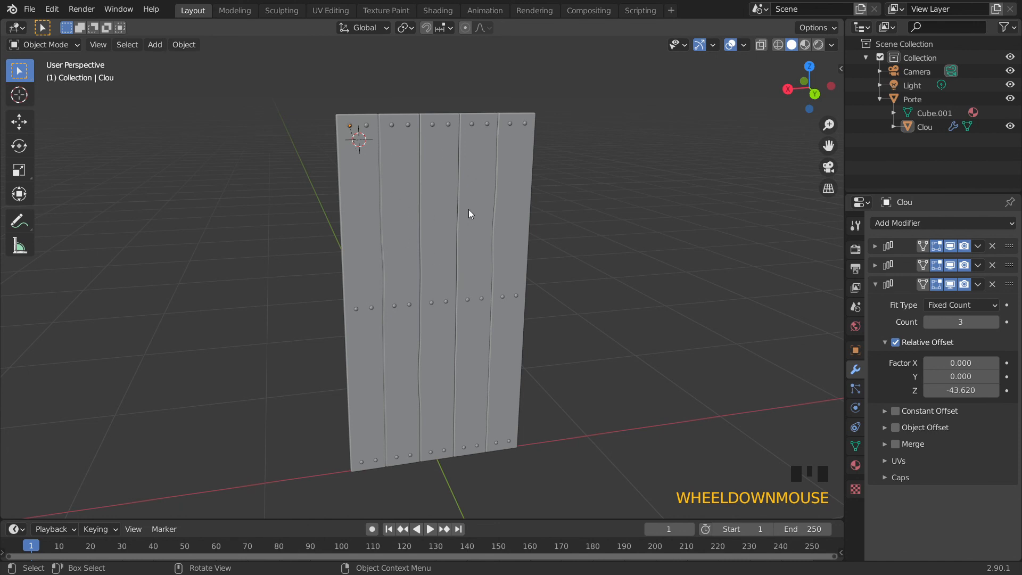
{"action": "left_click", "coordinate": [27, 10]}
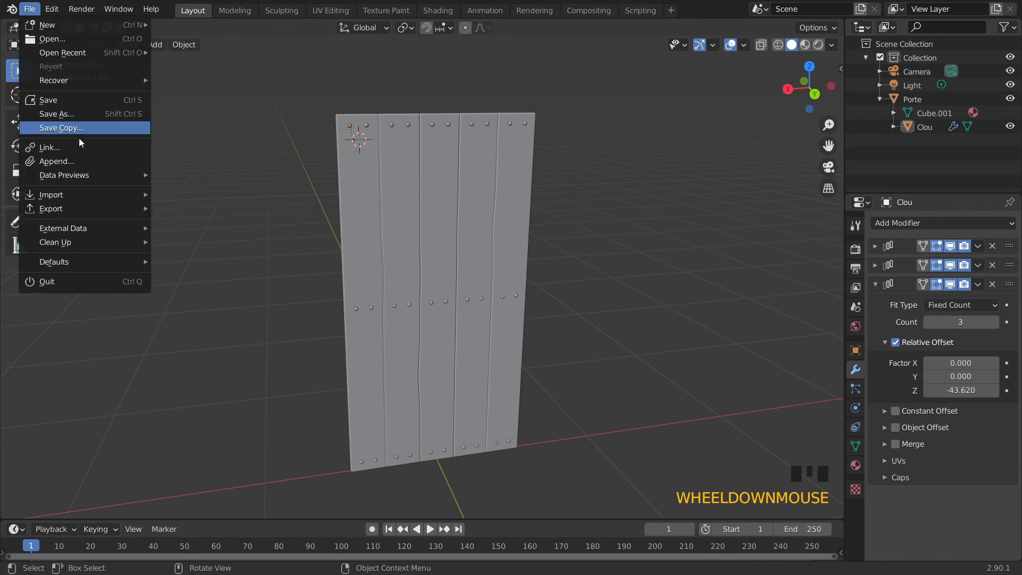
{"action": "left_click", "coordinate": [72, 100]}
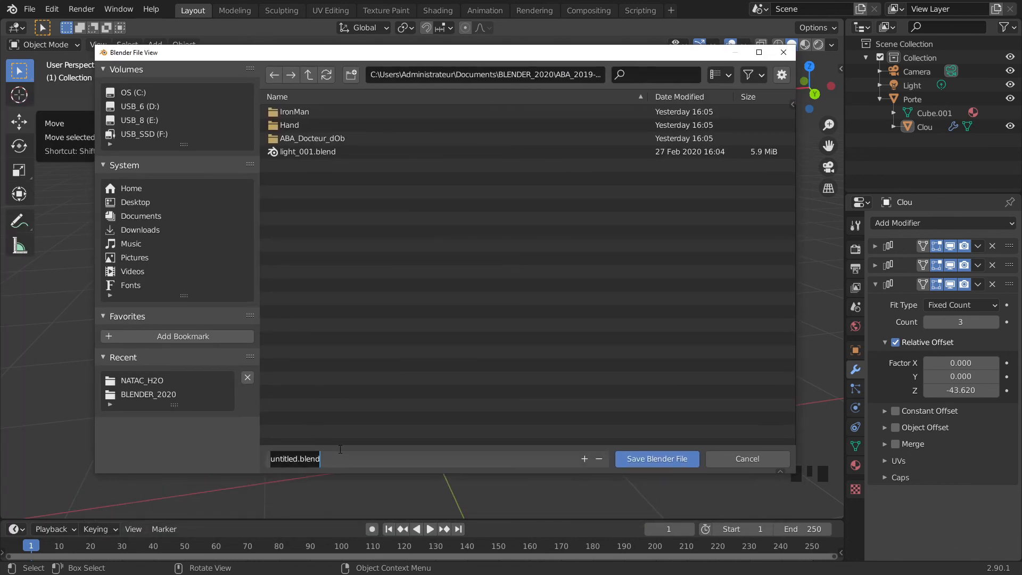
{"action": "type", "text": "porte"}
{"action": "key", "text": "Return"}
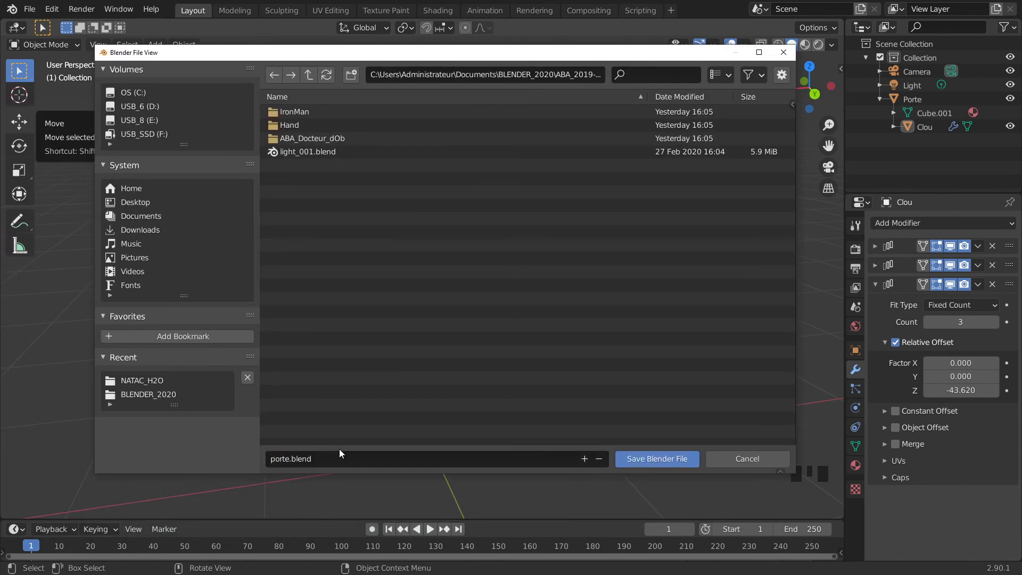
{"action": "key", "text": "Return"}
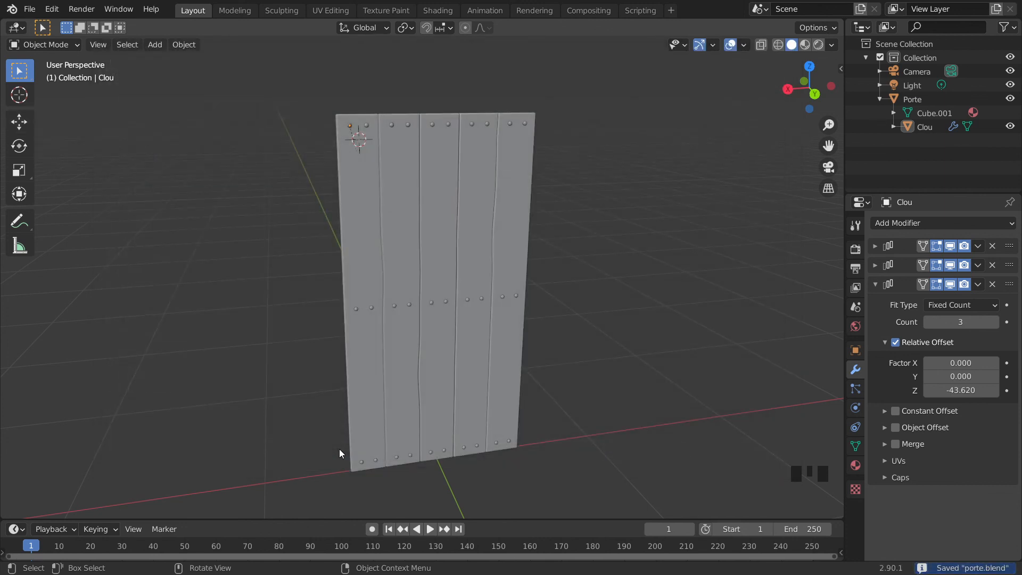